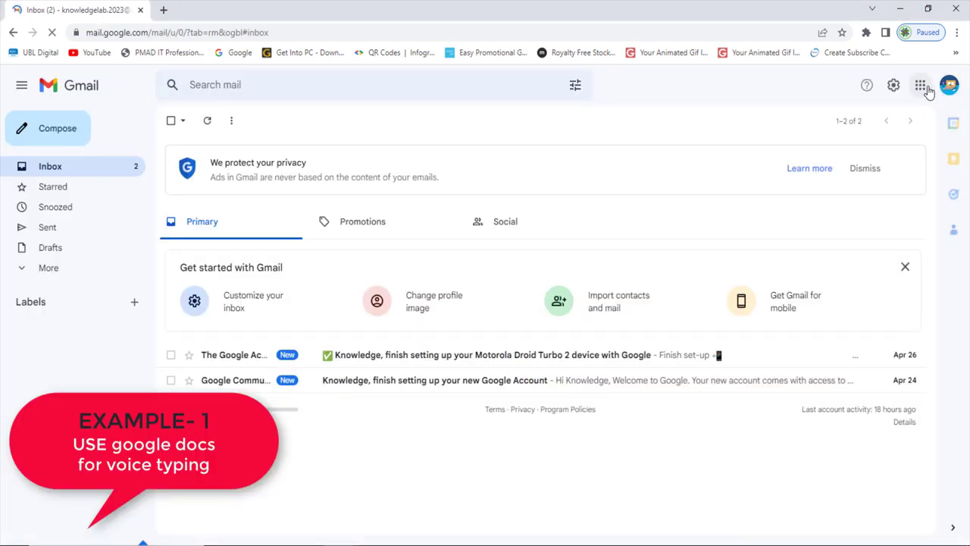
# Open Google Docs from the Gmail apps grid and start a Blank document.
pyautogui.click(922, 90)
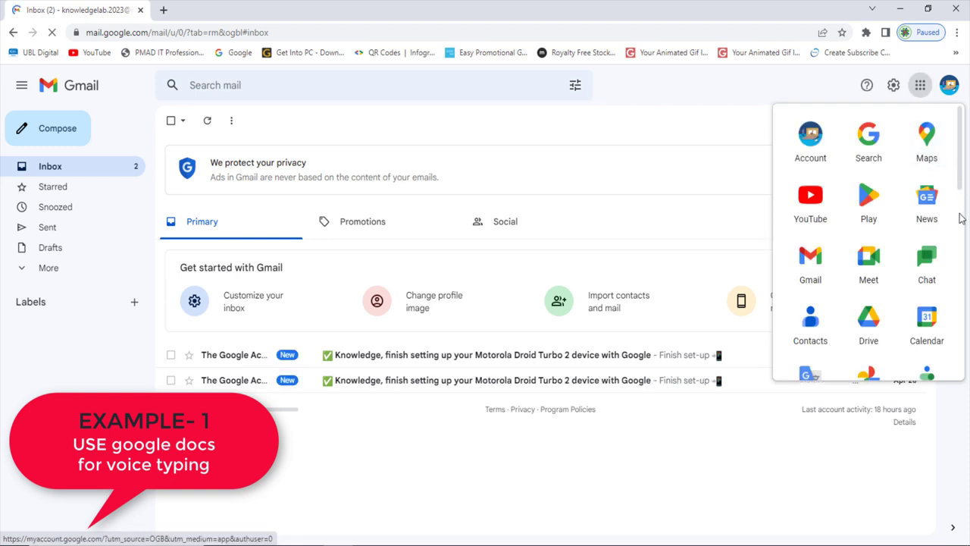
pyautogui.scroll(-3, 961, 218)
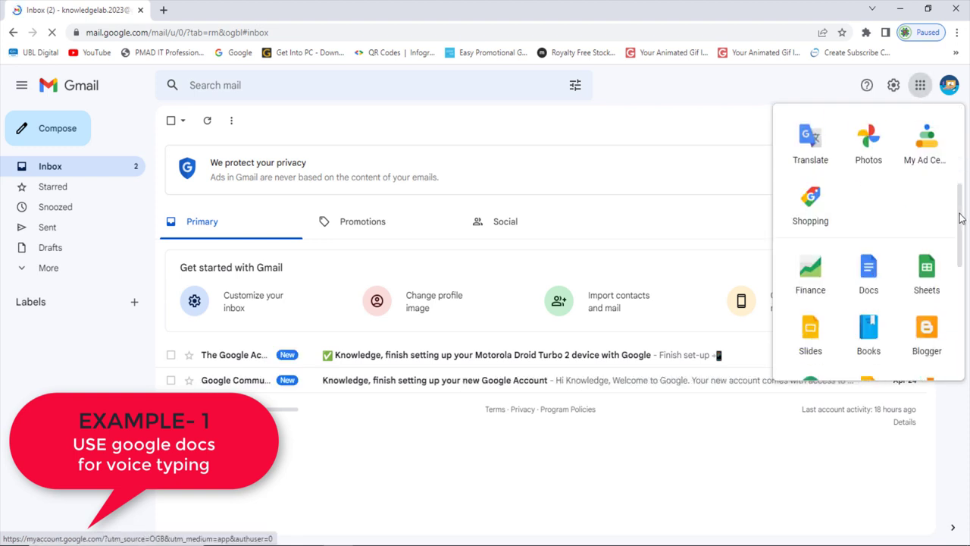
pyautogui.click(868, 271)
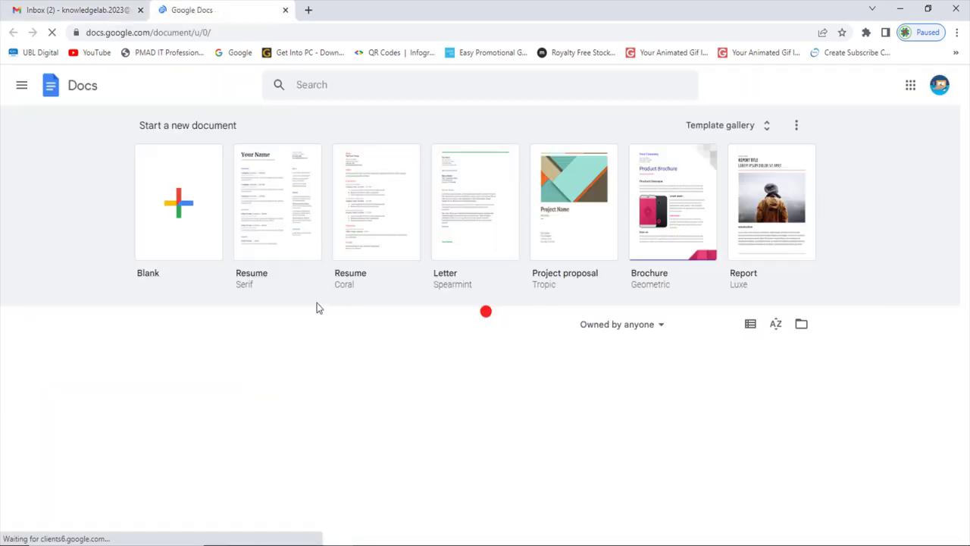
pyautogui.click(179, 235)
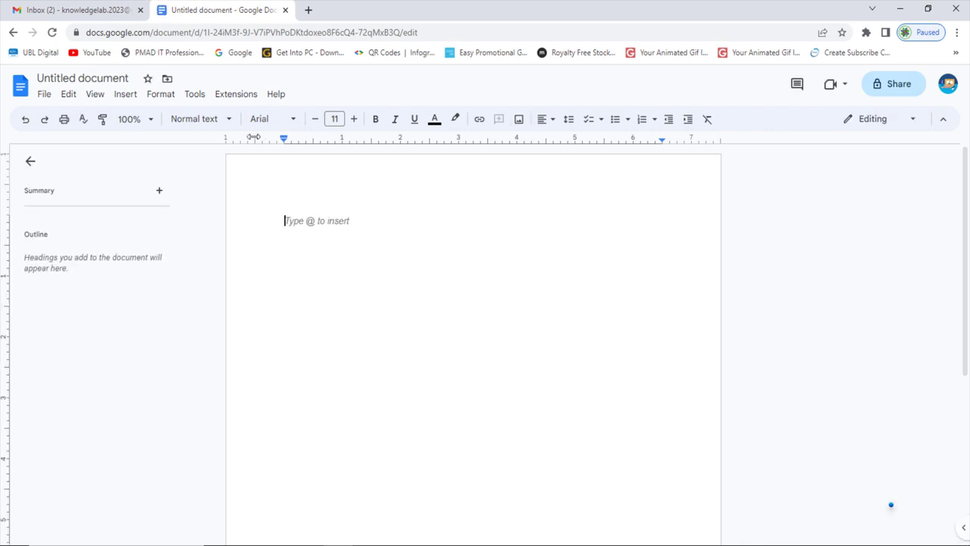
# Turn on Tools > Voice typing and leave its language on English (US).
pyautogui.click(196, 96)
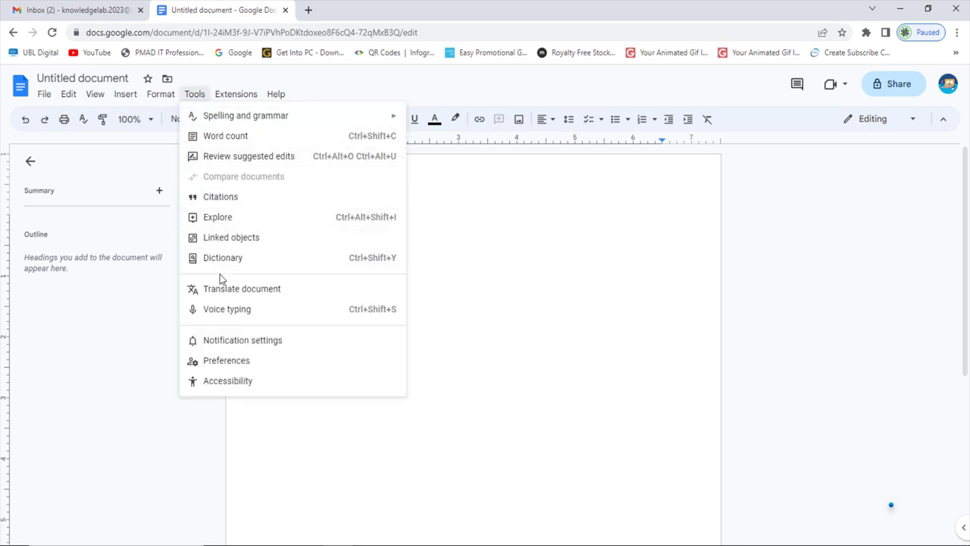
pyautogui.click(218, 316)
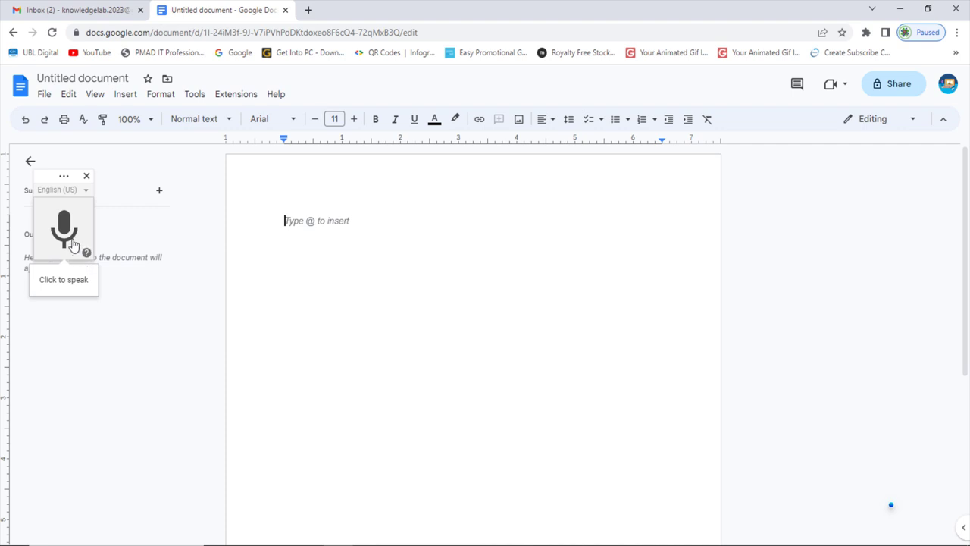
pyautogui.click(86, 190)
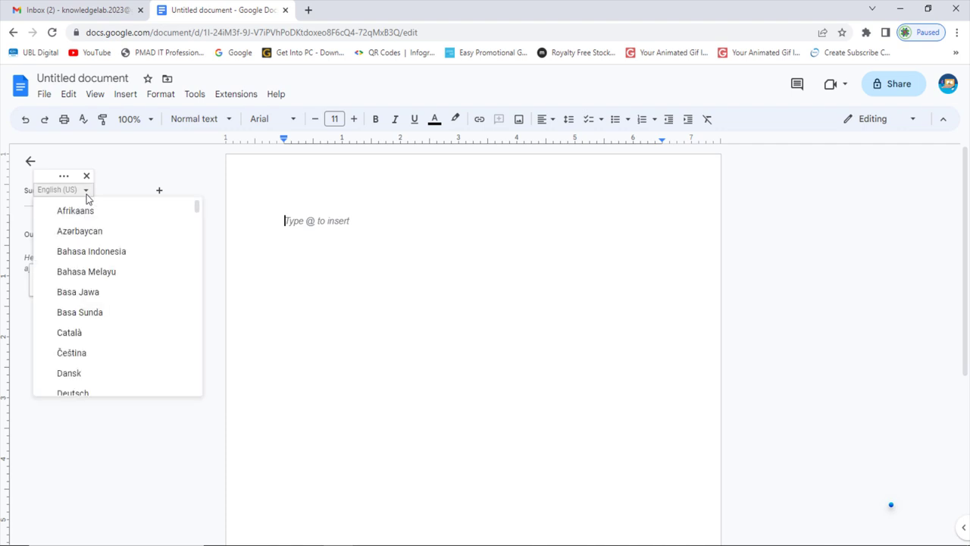
pyautogui.click(86, 191)
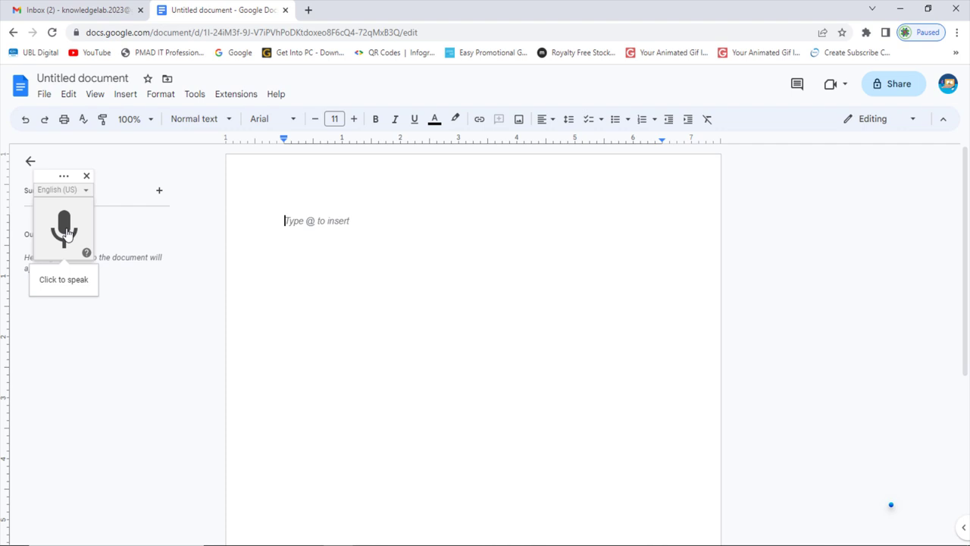
# Dictate an English sentence introducing the speaker's channel, then add an empty line below.
pyautogui.click(64, 229)
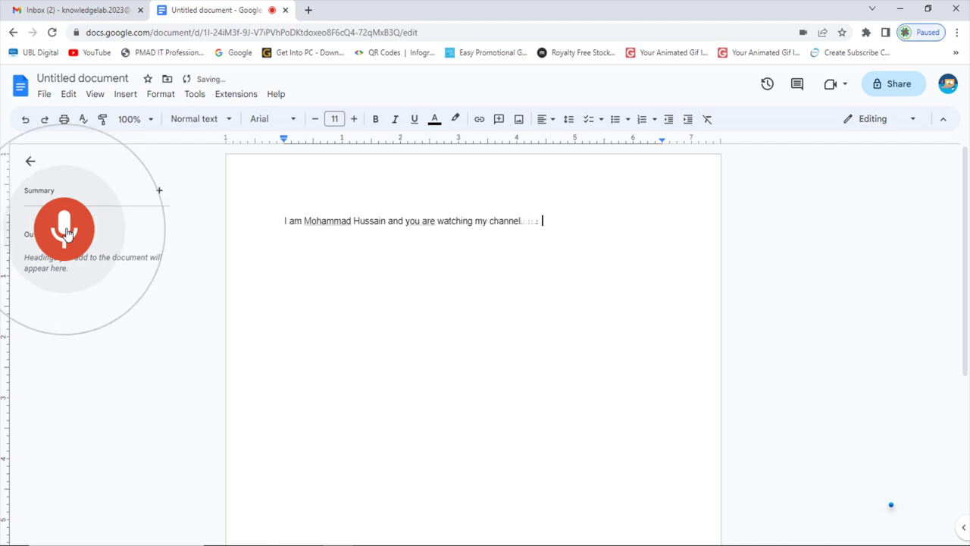
pyautogui.click(66, 232)
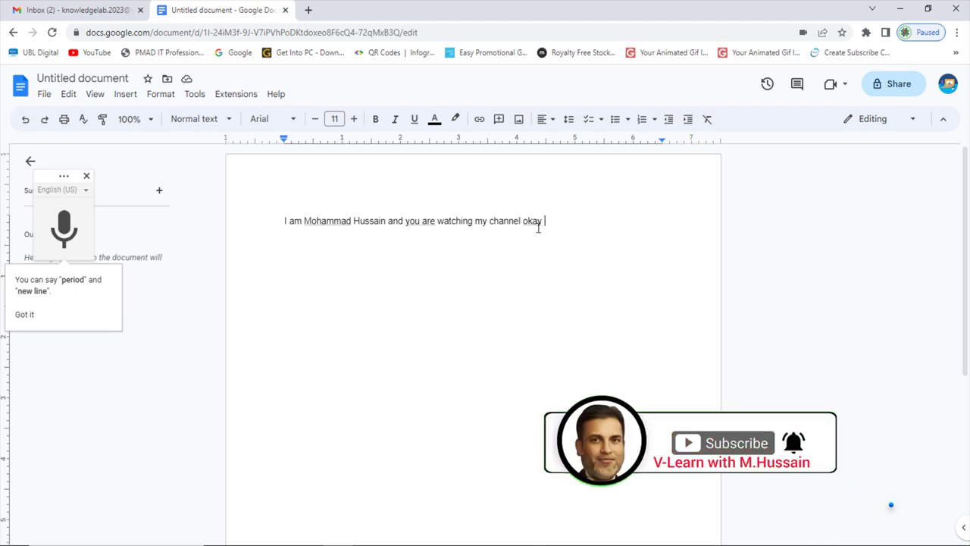
pyautogui.press('Return')
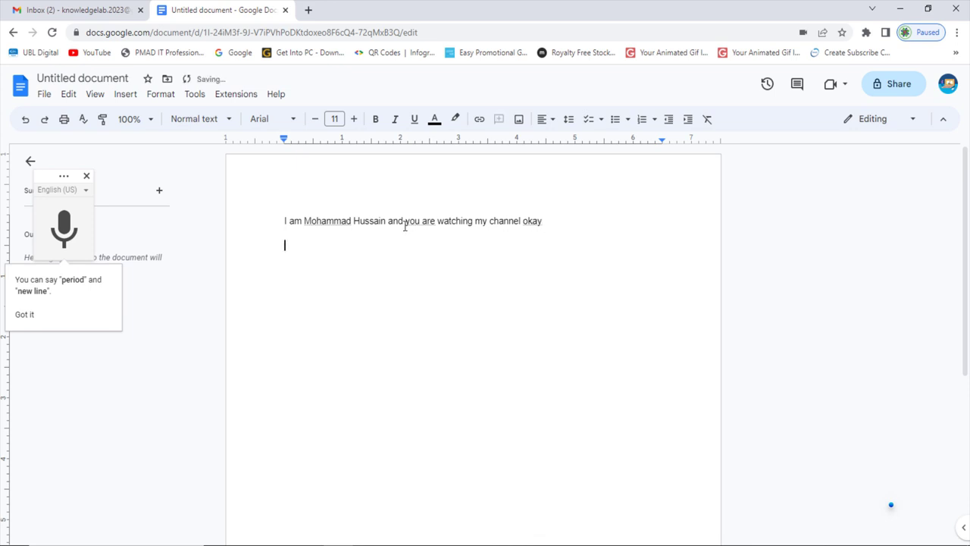
# Change the voice typing language to اردو (پاکستان), Urdu (Pakistan).
pyautogui.click(85, 191)
pyautogui.scroll(-3, 199, 280)
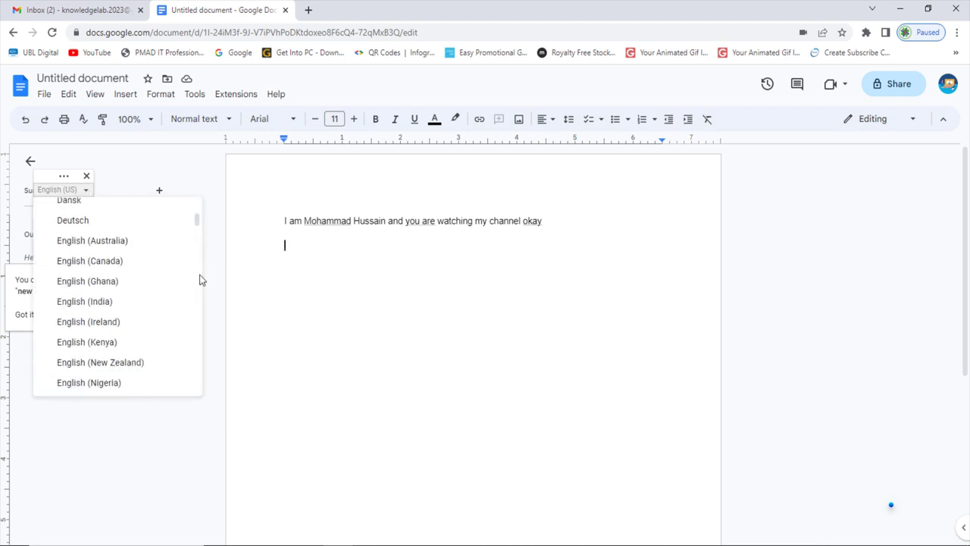
pyautogui.scroll(-5, 199, 280)
pyautogui.scroll(-3, 199, 281)
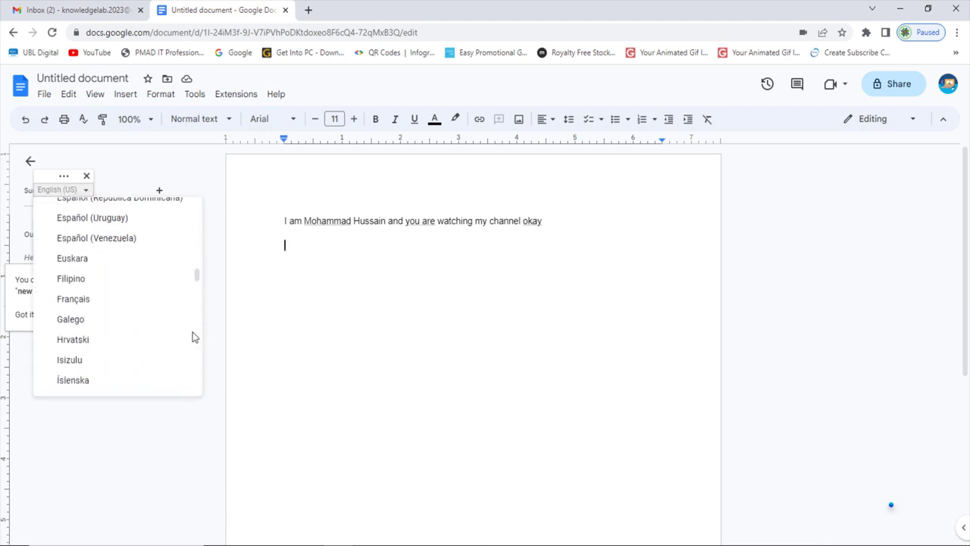
pyautogui.scroll(-1, 198, 336)
pyautogui.scroll(-2, 198, 338)
pyautogui.scroll(-1, 199, 341)
pyautogui.scroll(-1, 199, 345)
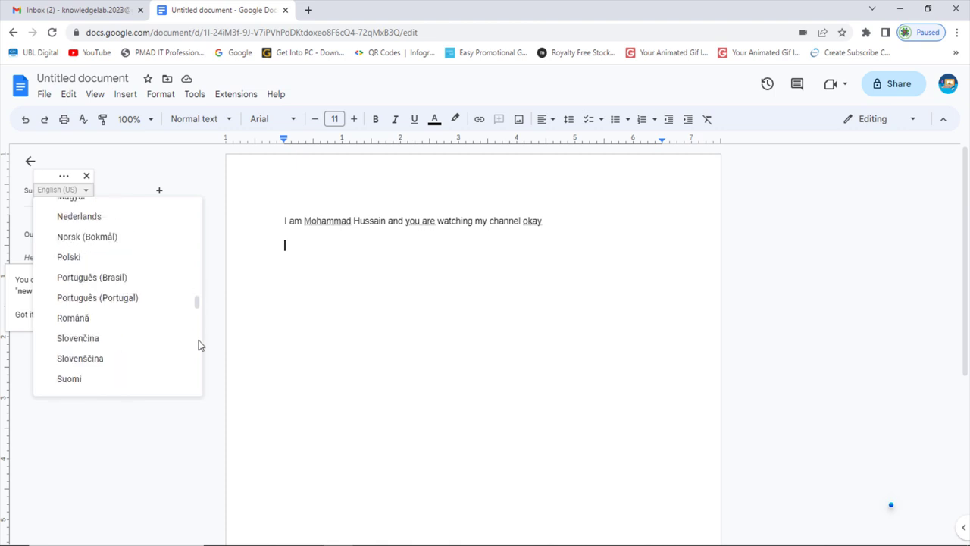
pyautogui.scroll(-2, 199, 345)
pyautogui.scroll(-1, 199, 345)
pyautogui.scroll(-3, 198, 345)
pyautogui.scroll(-3, 199, 344)
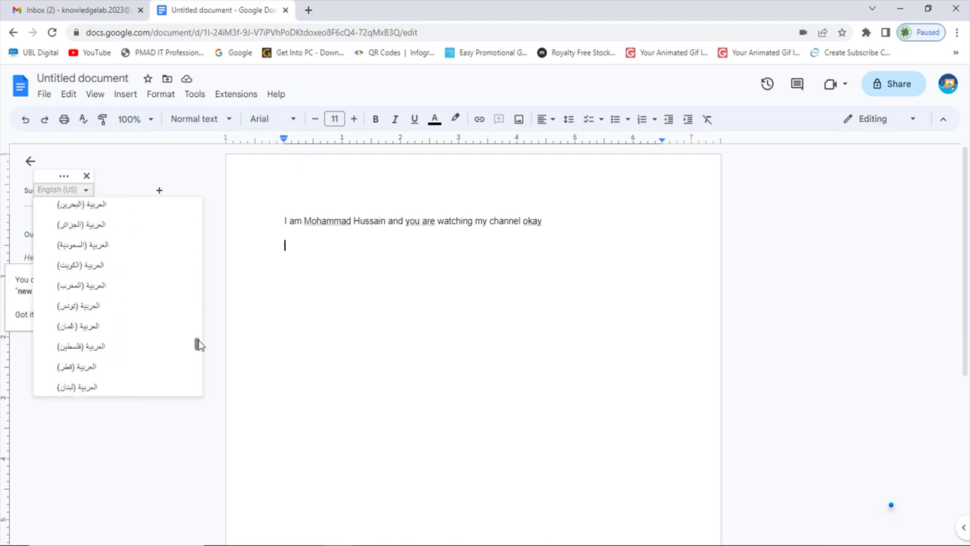
pyautogui.scroll(1, 195, 321)
pyautogui.scroll(1, 197, 324)
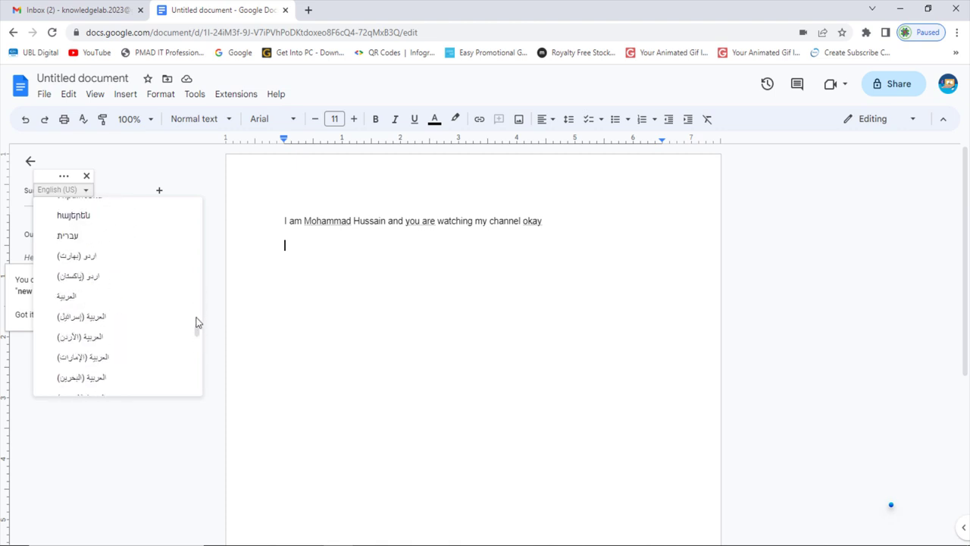
pyautogui.click(93, 279)
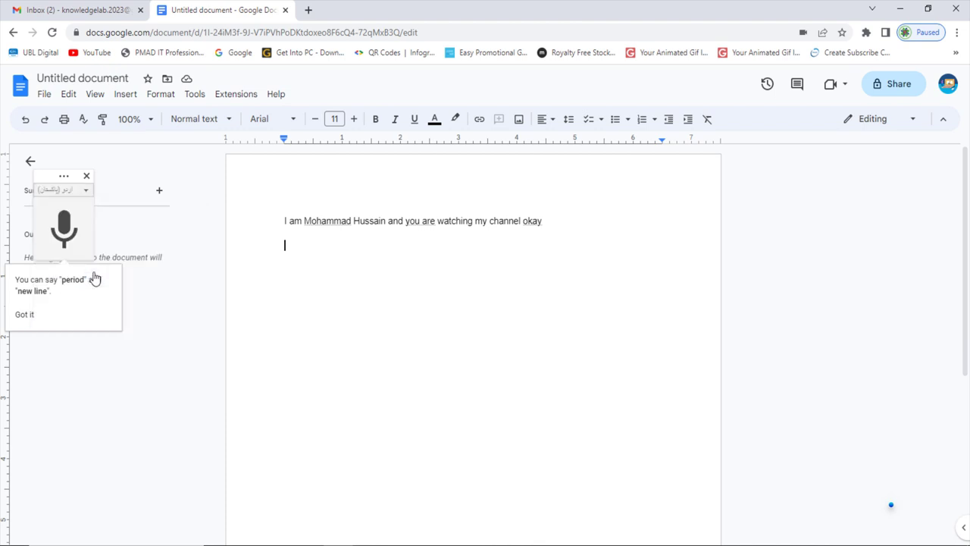
# Record an Urdu passage below the English sentence, then stop the microphone.
pyautogui.click(67, 227)
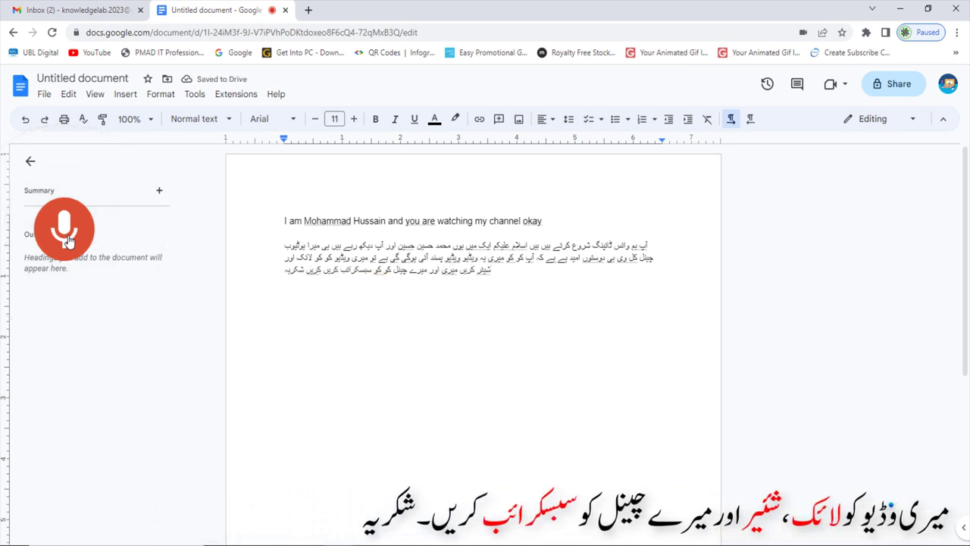
pyautogui.click(67, 241)
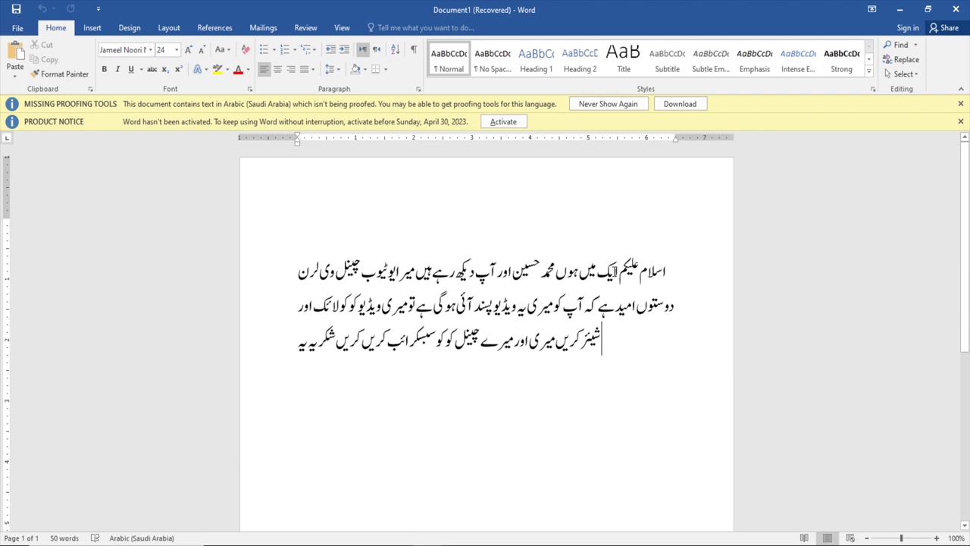
# Delete the extra word ایک on line 1 and the stray word کو on line 2.
pyautogui.click(615, 270)
pyautogui.doubleClick(606, 270)
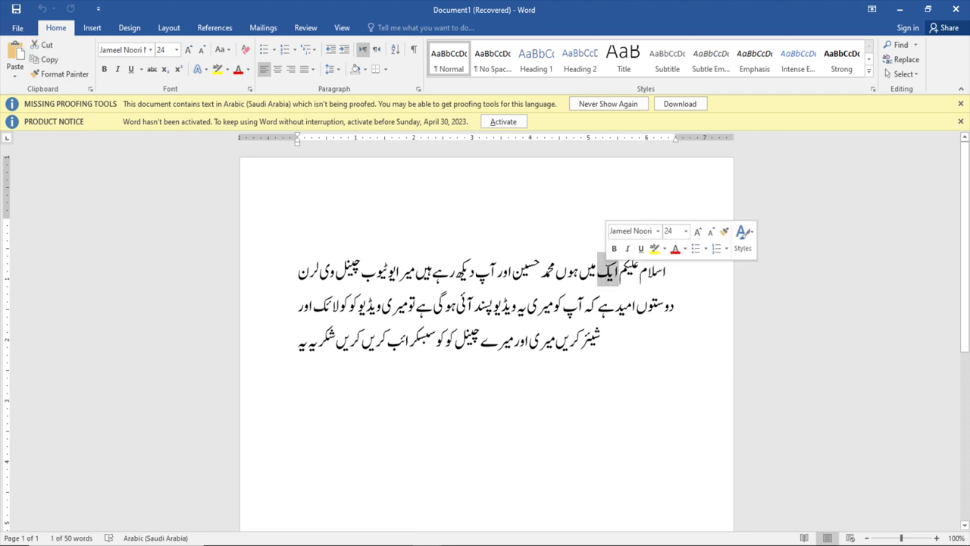
pyautogui.press('Delete')
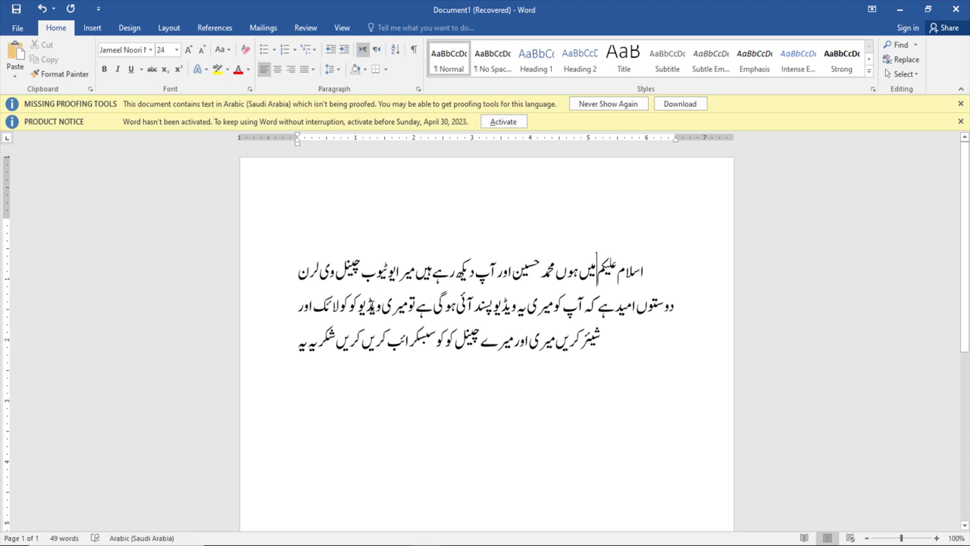
pyautogui.doubleClick(353, 306)
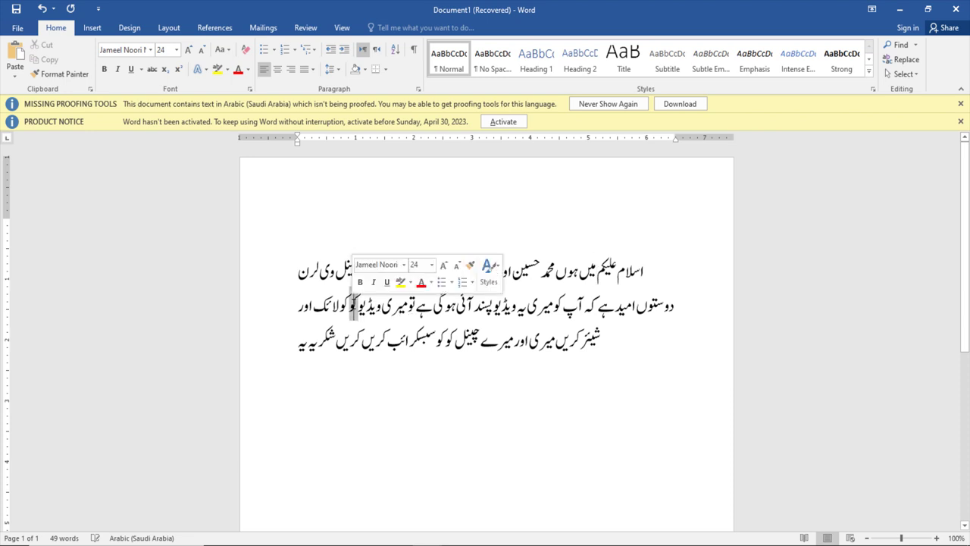
pyautogui.press('Delete')
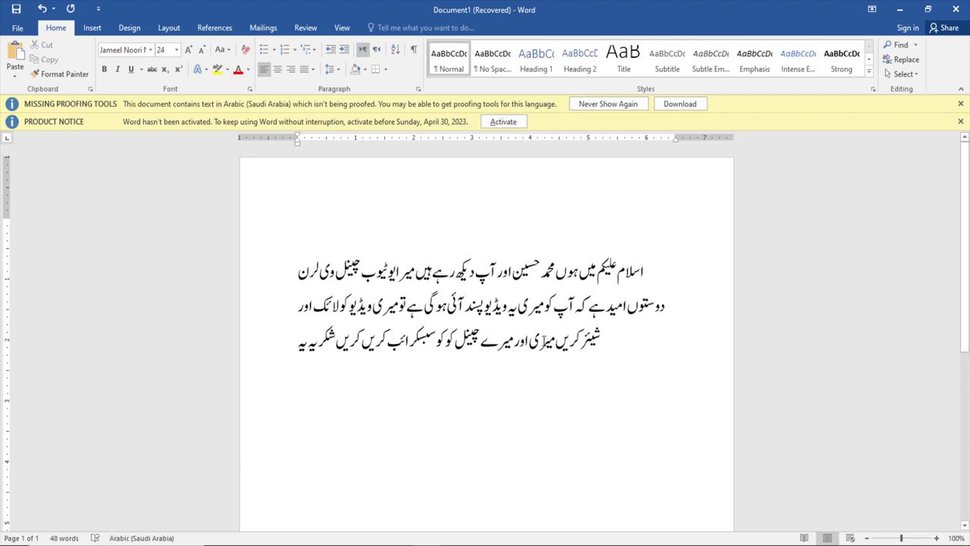
# Remove the unwanted word میرا and a leftover fragment from line 3.
pyautogui.click(541, 339)
pyautogui.doubleClick(541, 339)
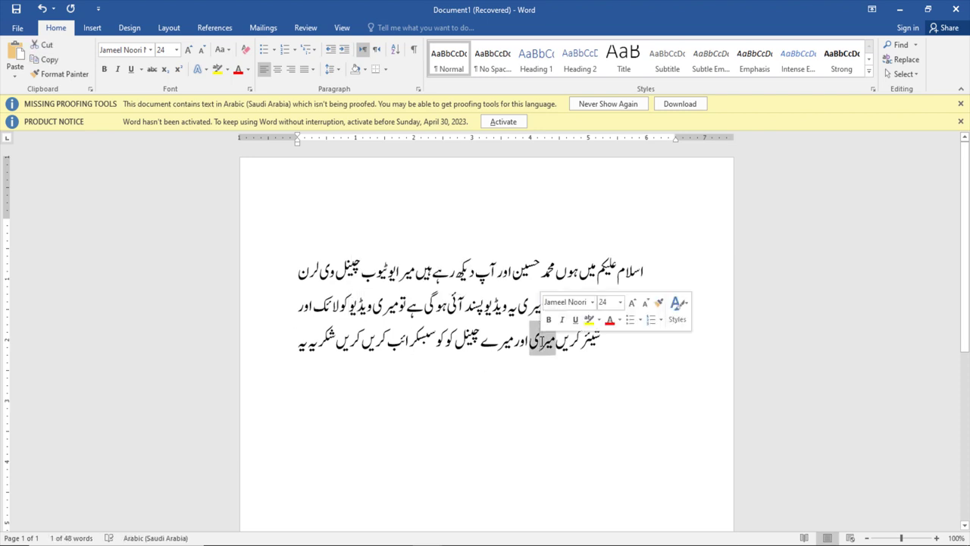
pyautogui.press('Delete')
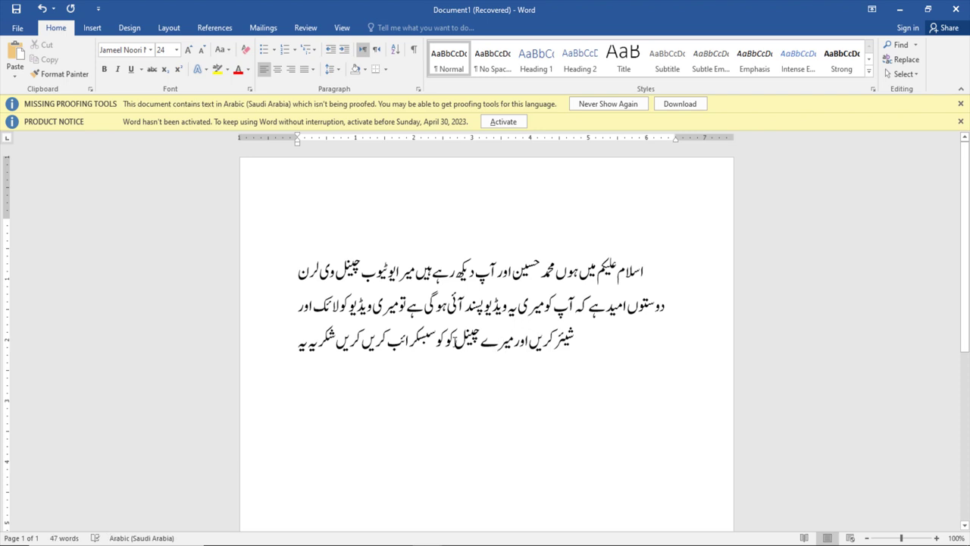
pyautogui.click(450, 341)
pyautogui.press('BackSpace')
pyautogui.doubleClick(449, 341)
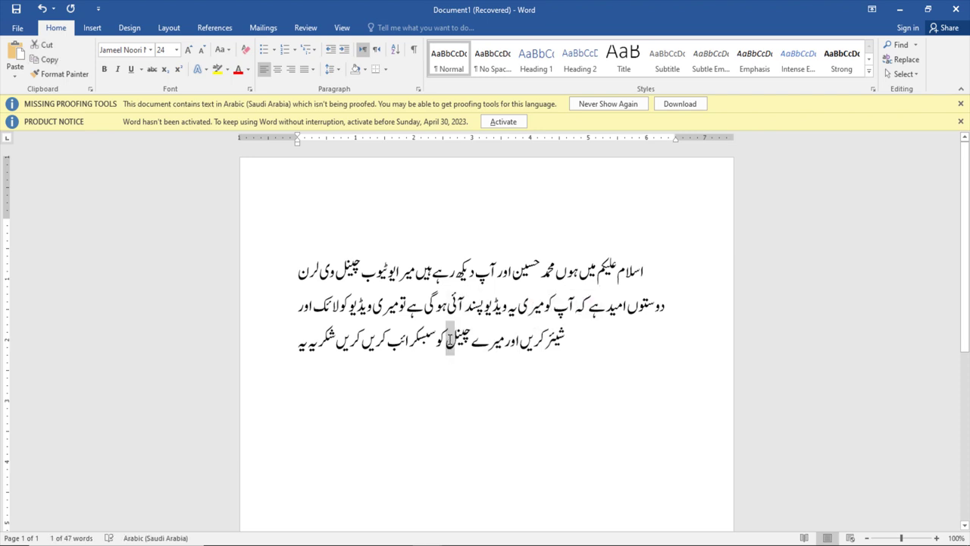
pyautogui.press('Delete')
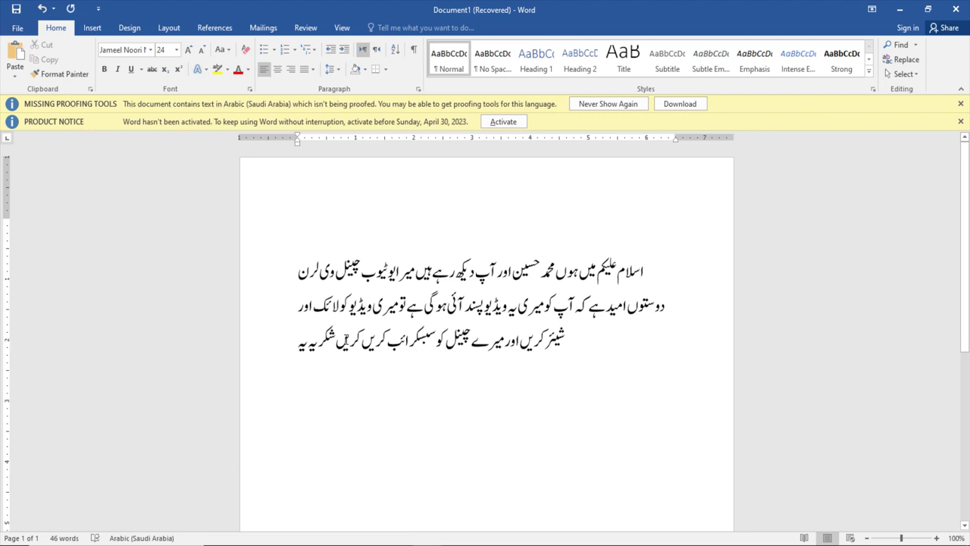
# Delete the duplicate کریں before شکریہ and the stray word ending line 3.
pyautogui.doubleClick(343, 337)
pyautogui.press('Delete')
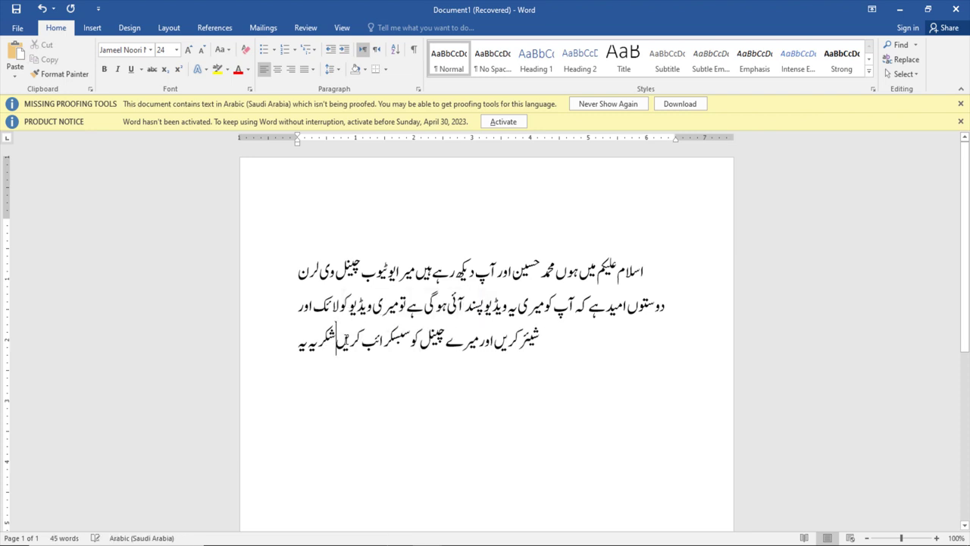
pyautogui.doubleClick(303, 341)
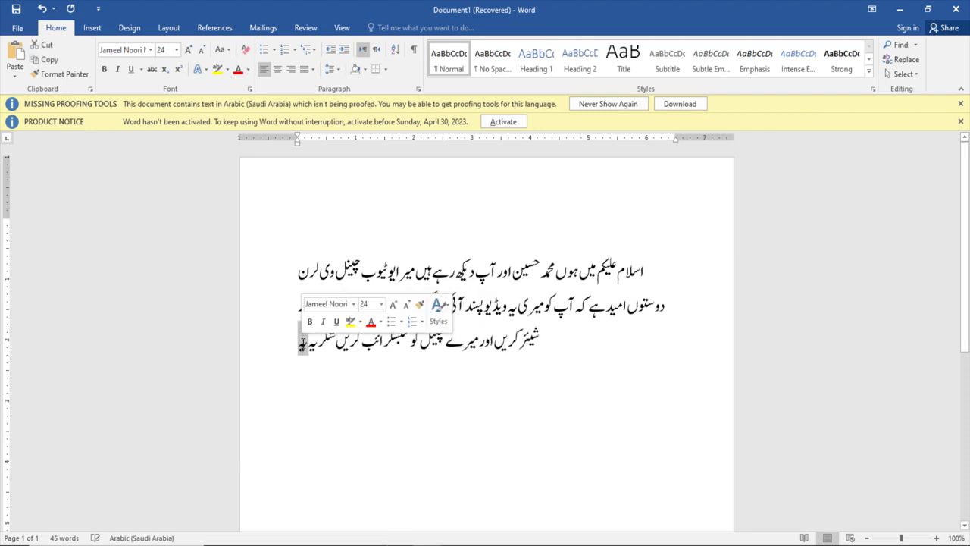
pyautogui.press('Delete')
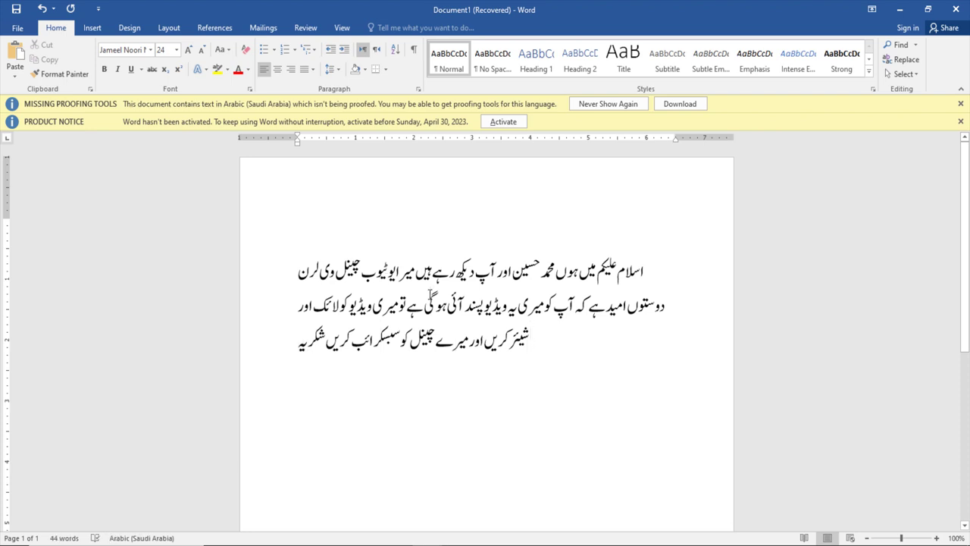
pyautogui.click(429, 299)
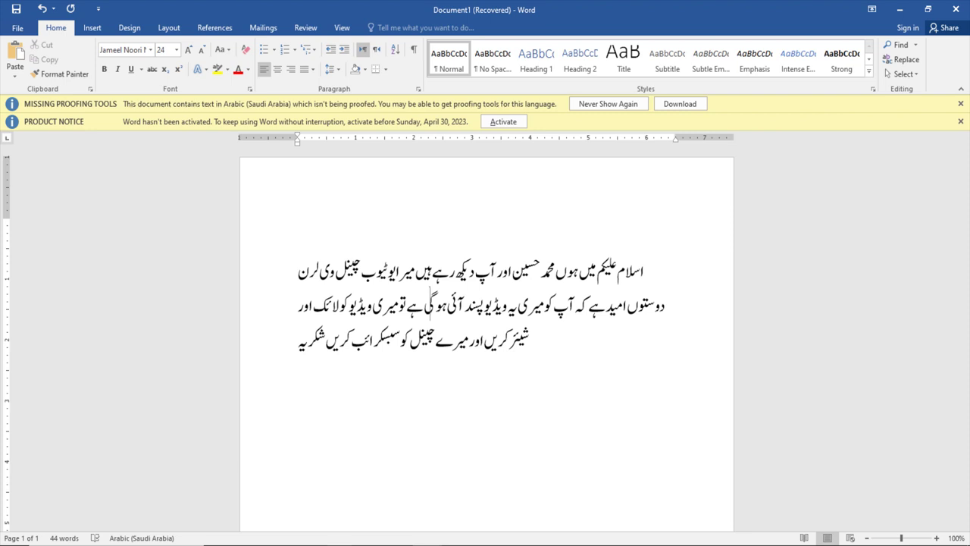
# Search for dictation.io in a new Chrome tab and launch its Voice Notepad.
pyautogui.click(340, 500)
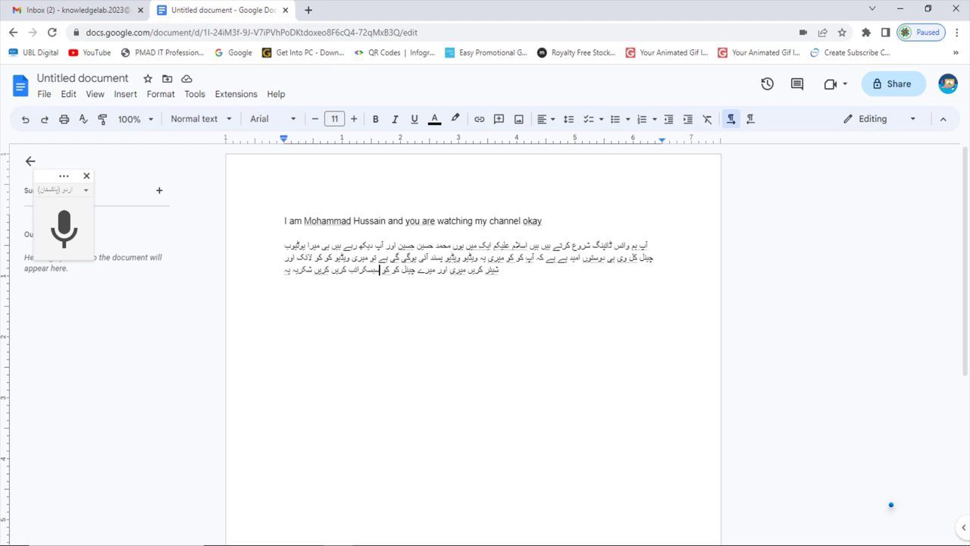
pyautogui.click(307, 10)
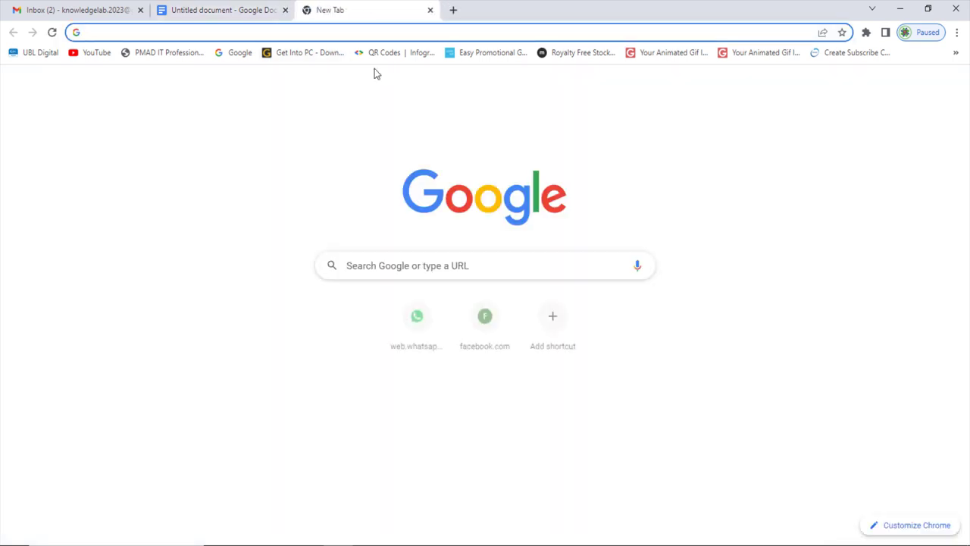
pyautogui.click(469, 259)
pyautogui.write('dict')
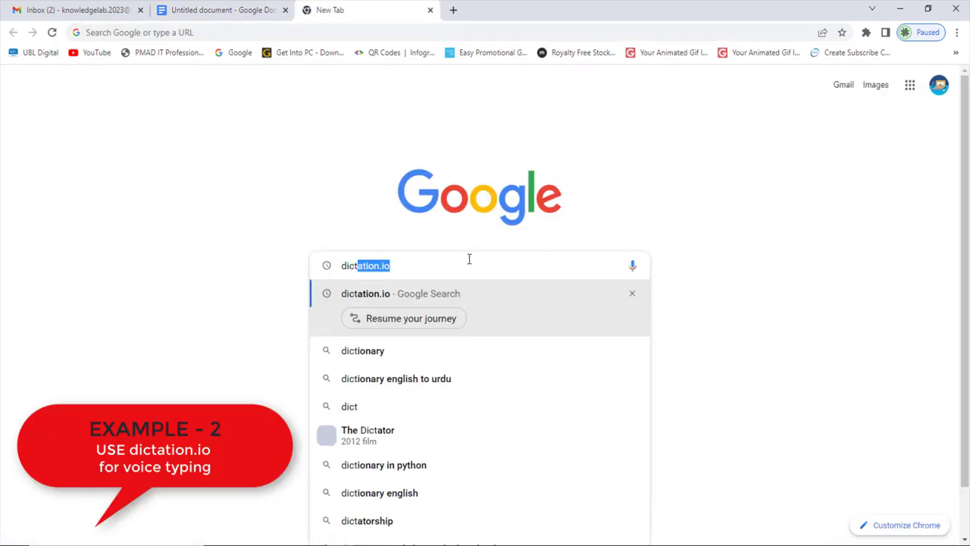
pyautogui.write('ation')
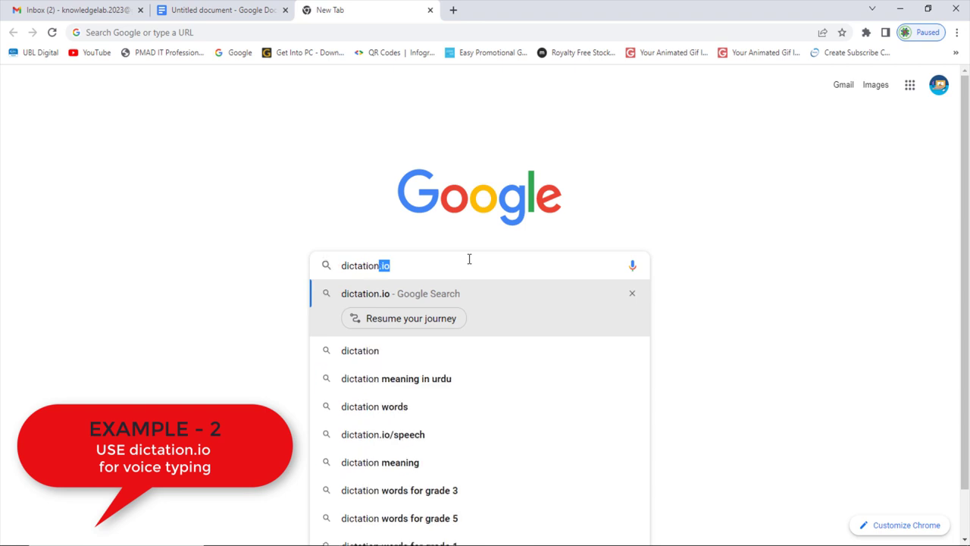
pyautogui.press('Return')
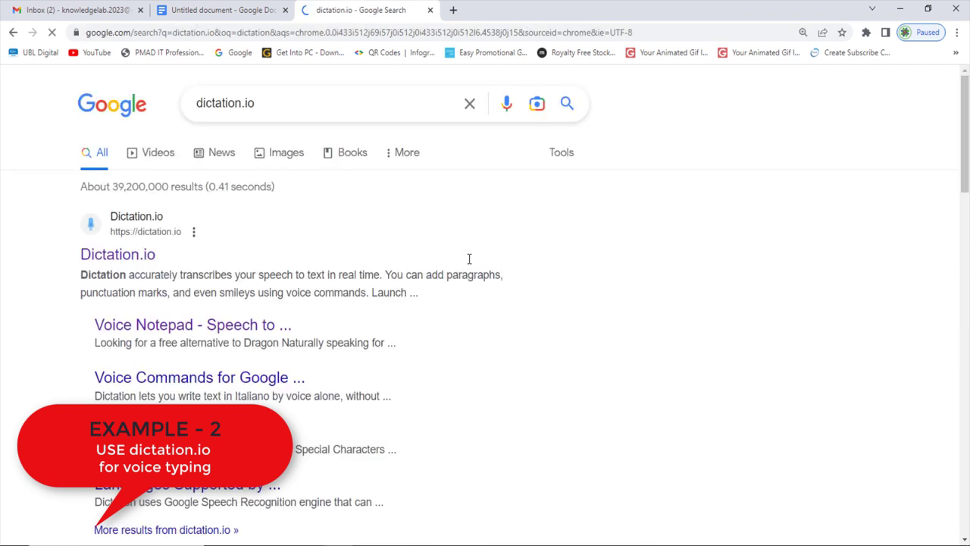
pyautogui.click(108, 259)
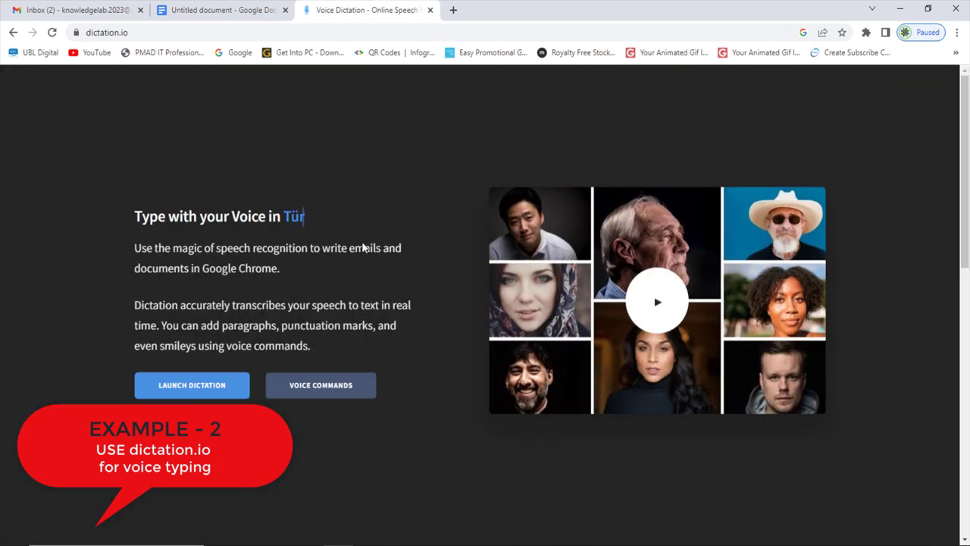
pyautogui.click(224, 385)
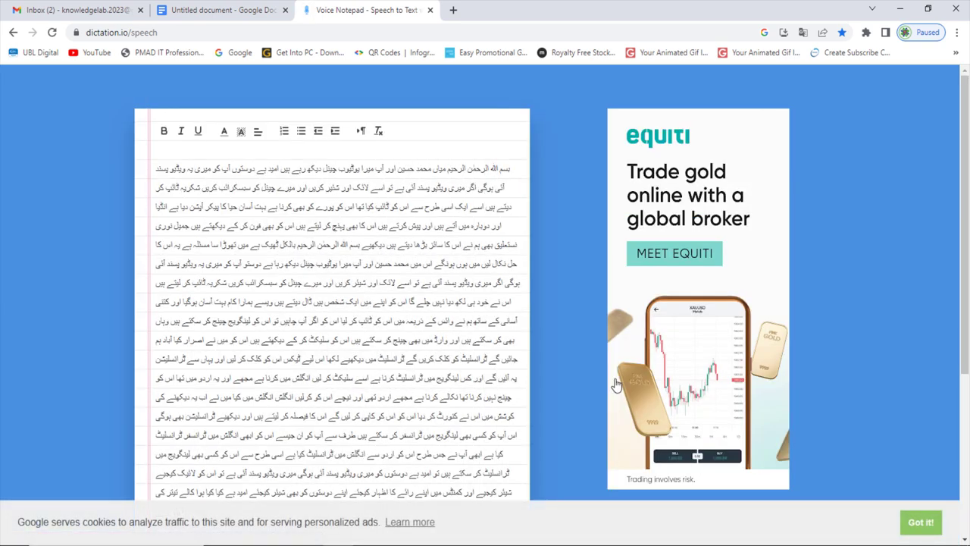
# Clear the old Urdu text from the dictation.io Voice Notepad.
pyautogui.scroll(-4, 967, 415)
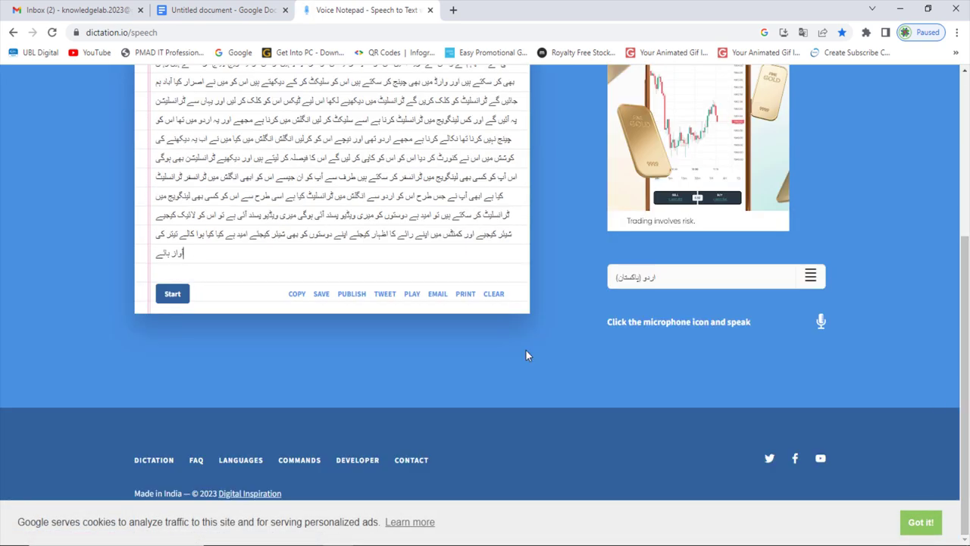
pyautogui.click(495, 294)
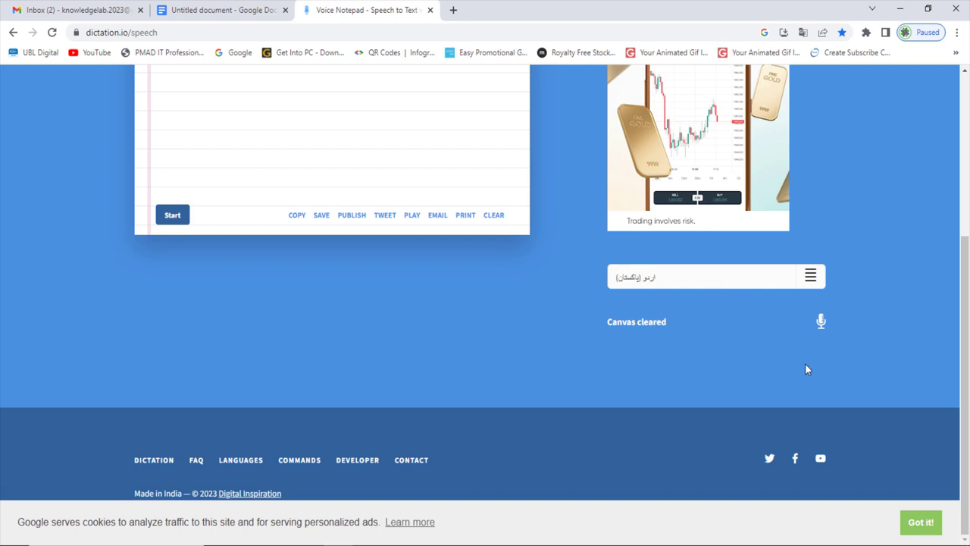
pyautogui.scroll(1, 940, 168)
pyautogui.scroll(3, 874, 128)
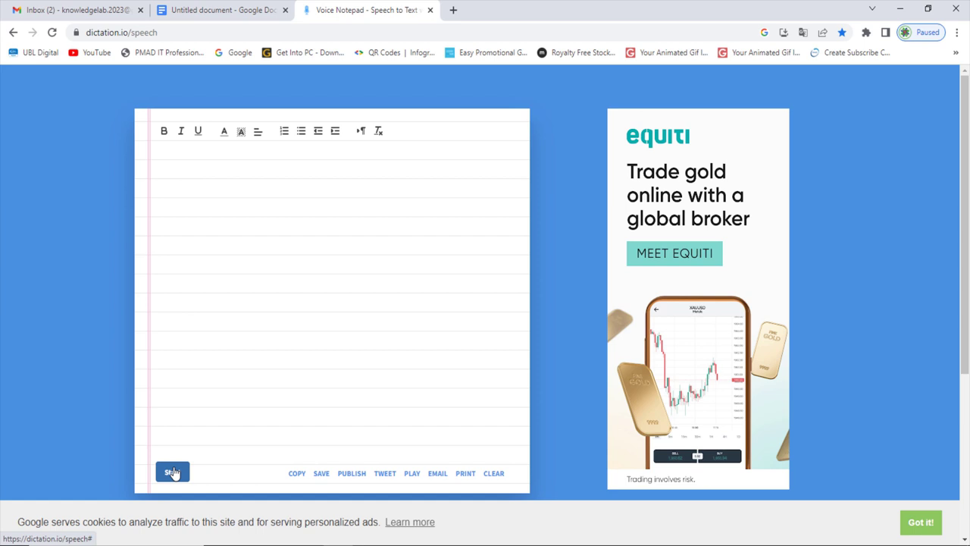
# Record a two-line Urdu greeting using the notepad's Start and Stop buttons.
pyautogui.click(172, 472)
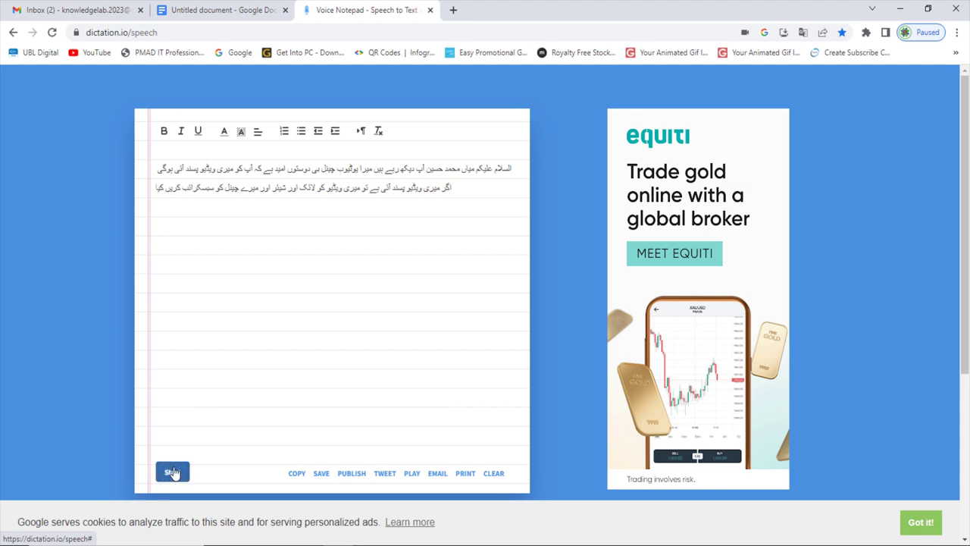
pyautogui.click(173, 472)
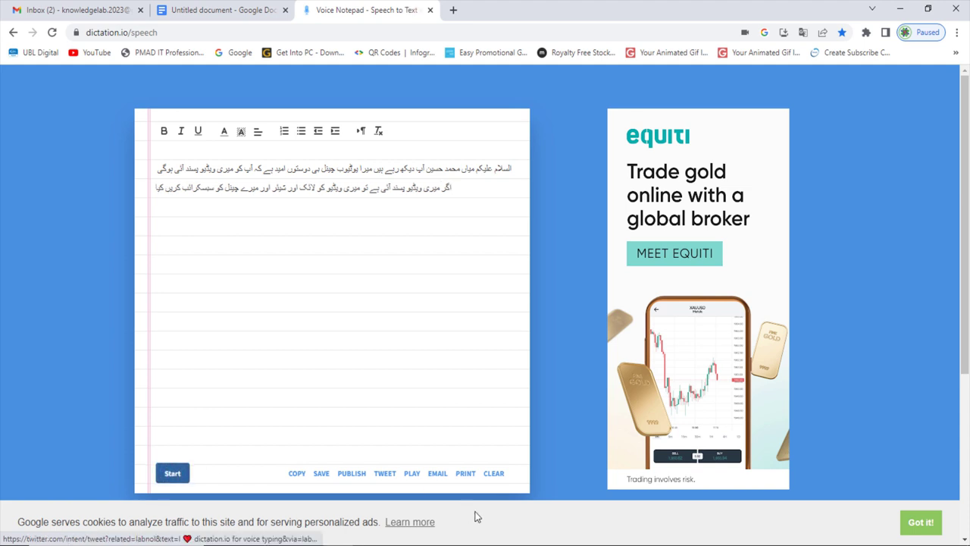
# Copy the dictated Urdu text and bring the recovered Word document back to the front.
pyautogui.click(297, 475)
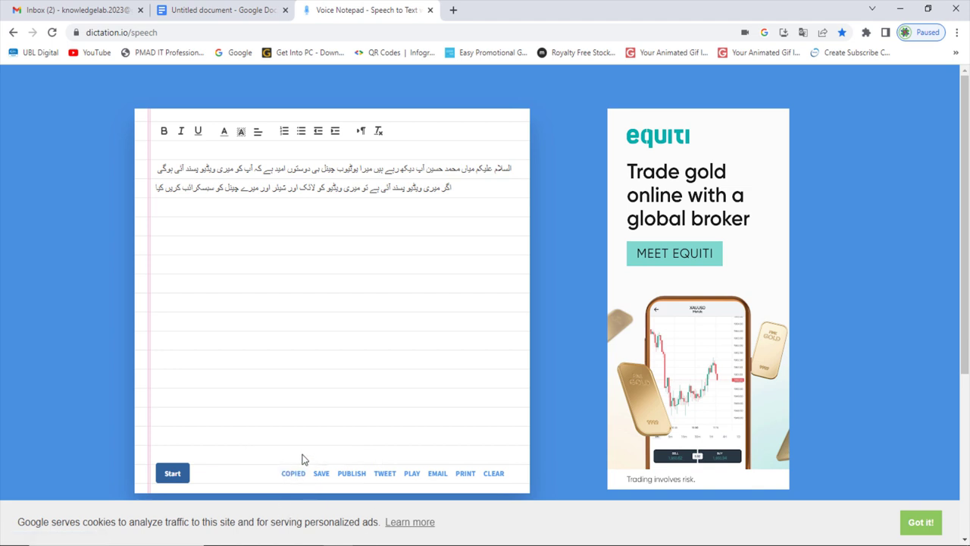
pyautogui.click(427, 540)
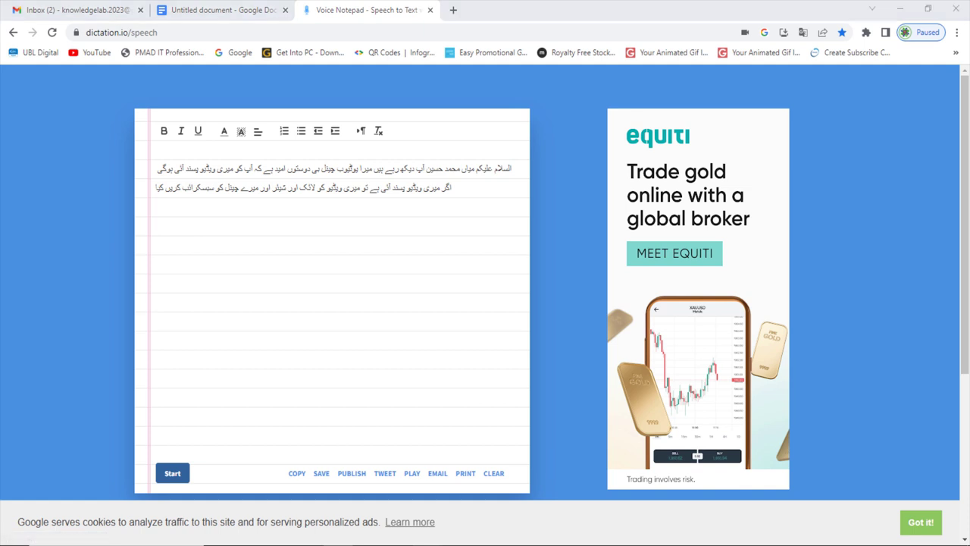
pyautogui.click(472, 521)
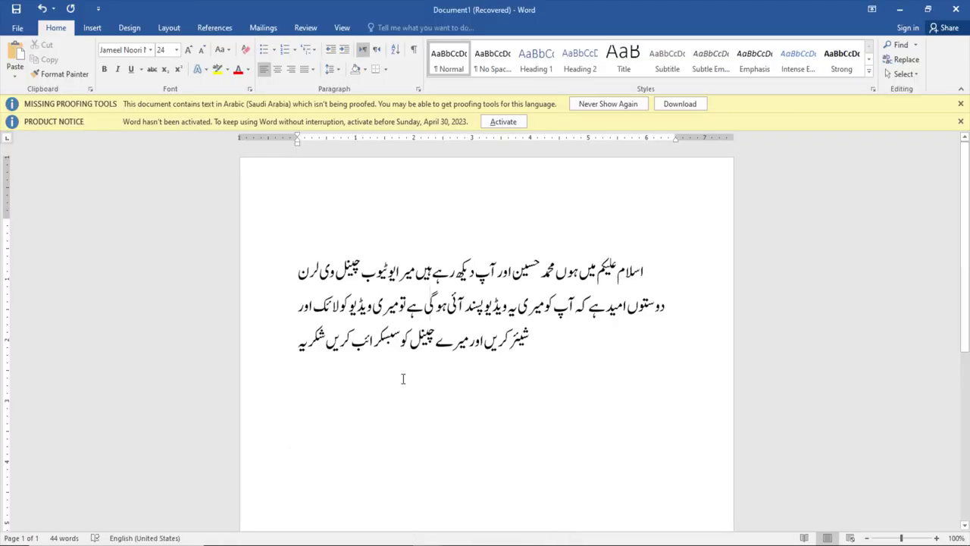
# Paste the dictated two-line Urdu text on a new line below the original paragraph and select it.
pyautogui.doubleClick(285, 352)
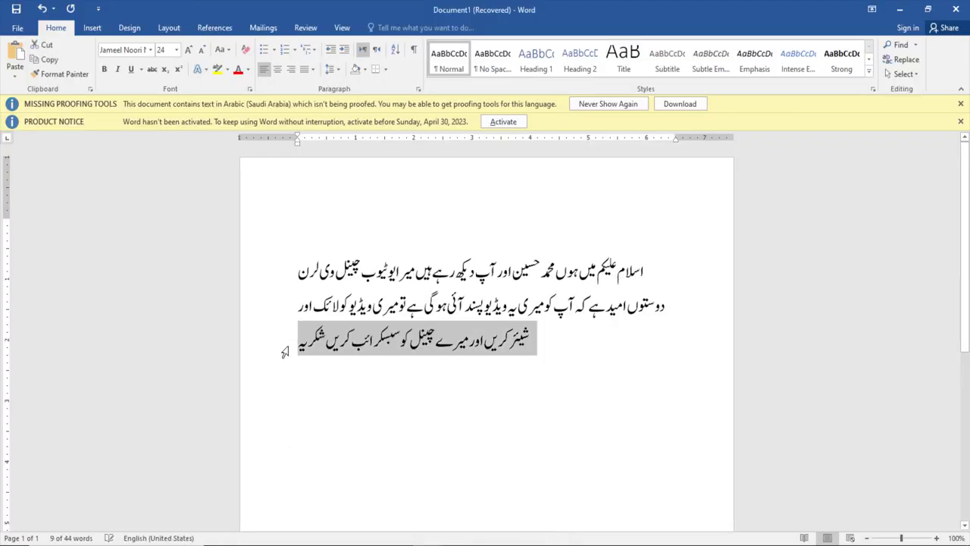
pyautogui.click(313, 369)
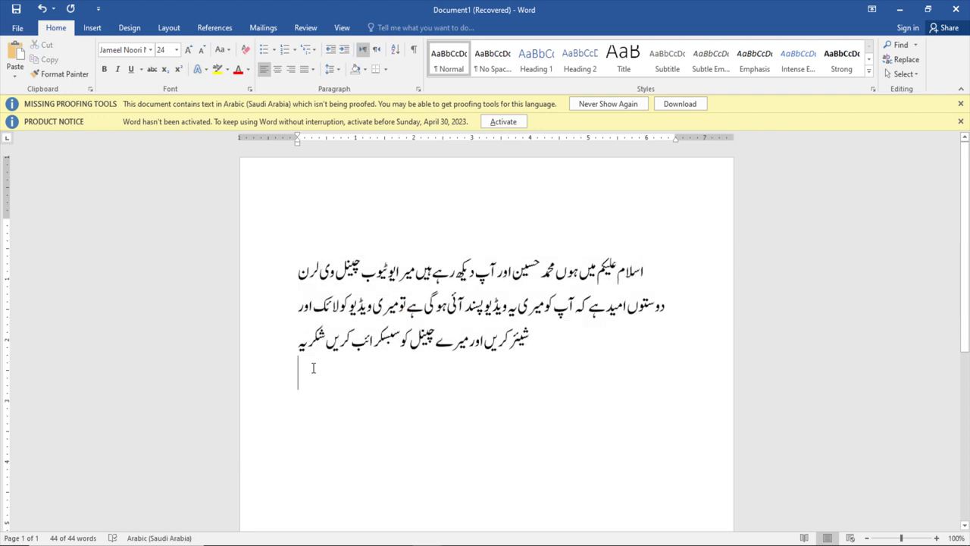
pyautogui.press('Return')
pyautogui.press('Return')
pyautogui.press('Return')
pyautogui.press('Return')
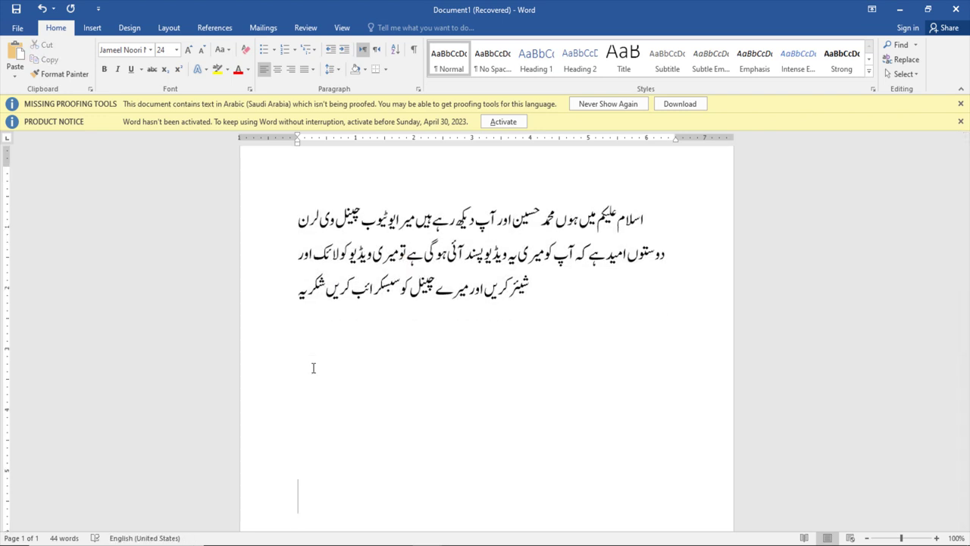
pyautogui.hotkey('ctrl', 'v')
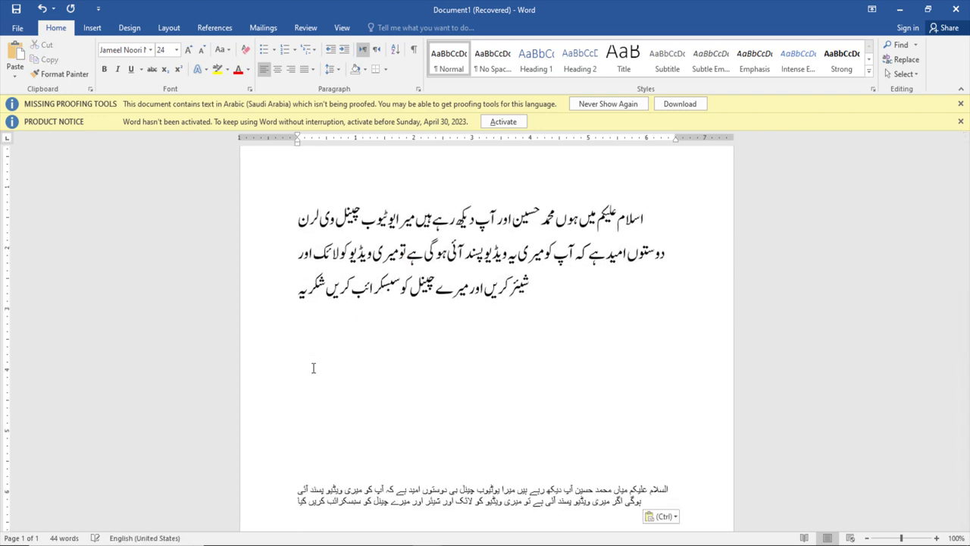
pyautogui.press('Up')
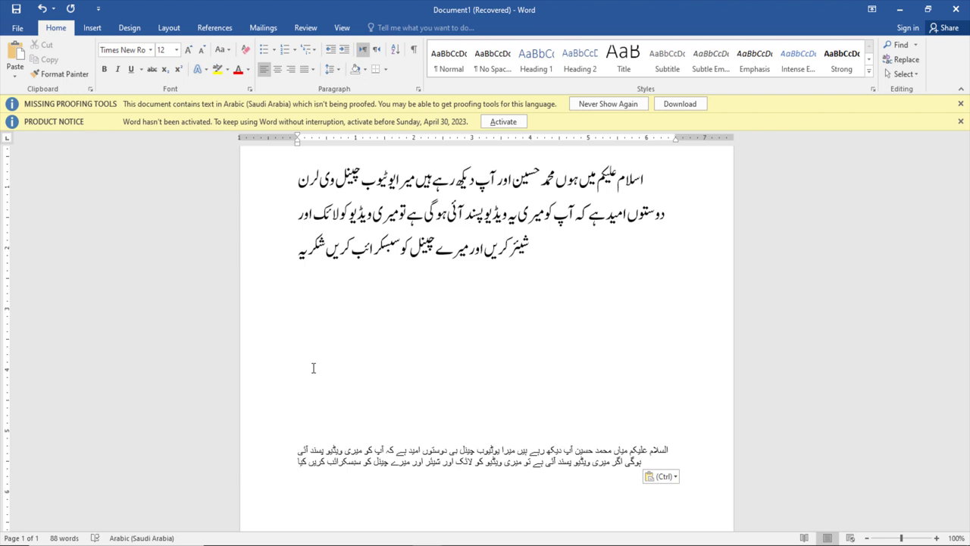
pyautogui.hotkey('shift', 'Down')
pyautogui.hotkey('shift', 'Down')
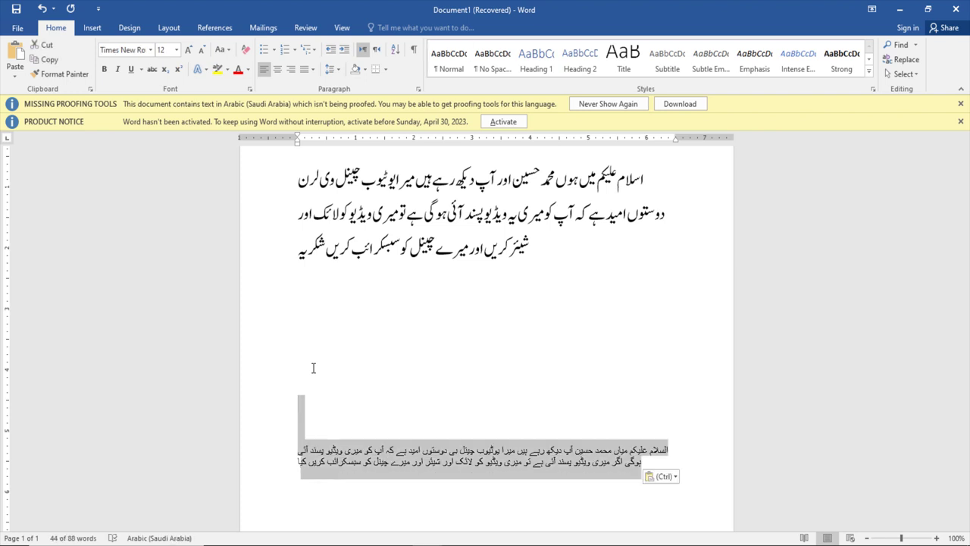
# Apply the Jameel Noori font to the pasted Urdu text.
pyautogui.click(151, 50)
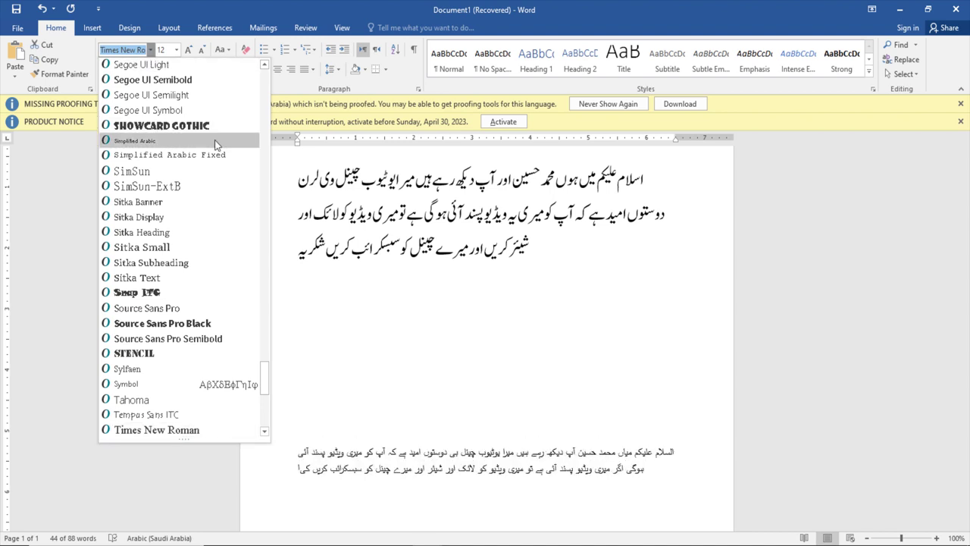
pyautogui.click(266, 94)
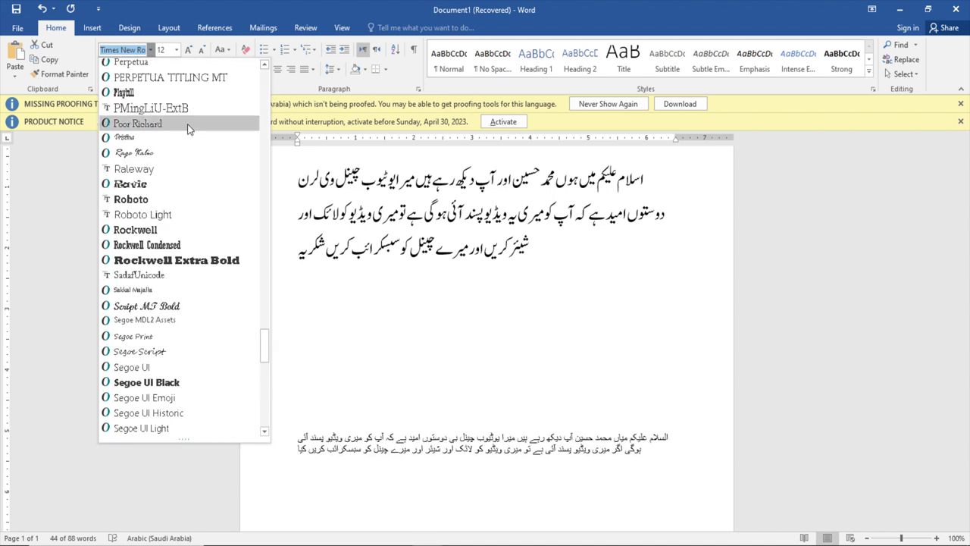
pyautogui.scroll(20, 189, 129)
pyautogui.press('Escape')
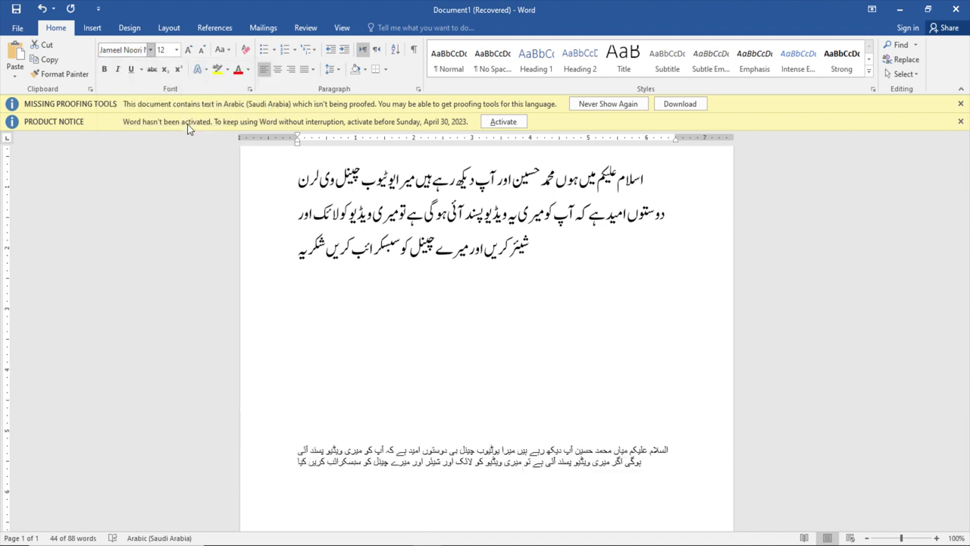
# Set the pasted Urdu paragraph to font size 22 and deselect it.
pyautogui.click(163, 50)
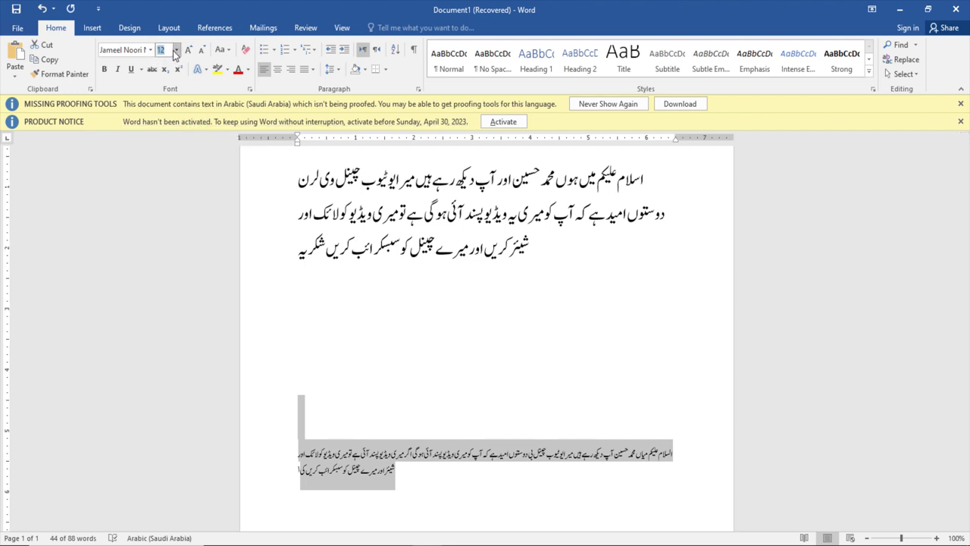
pyautogui.click(175, 51)
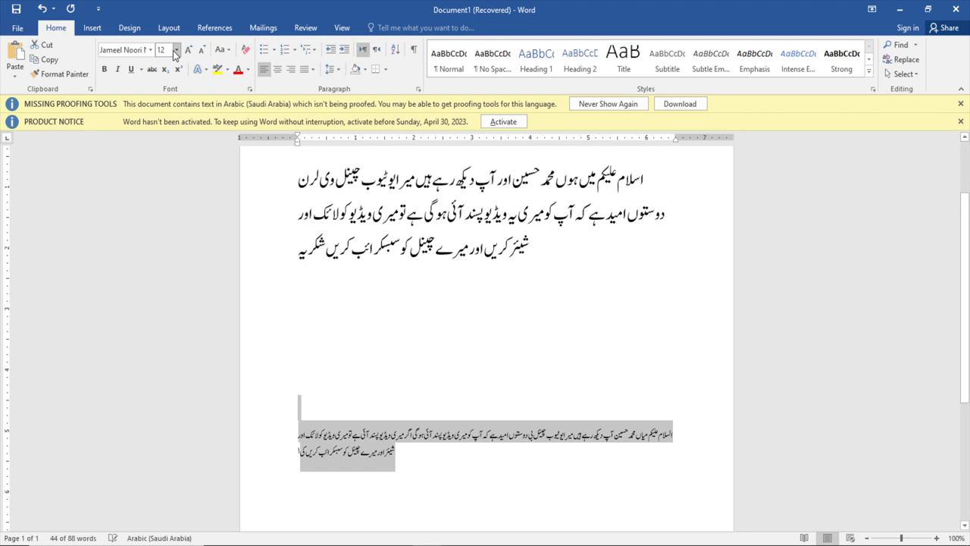
pyautogui.click(175, 51)
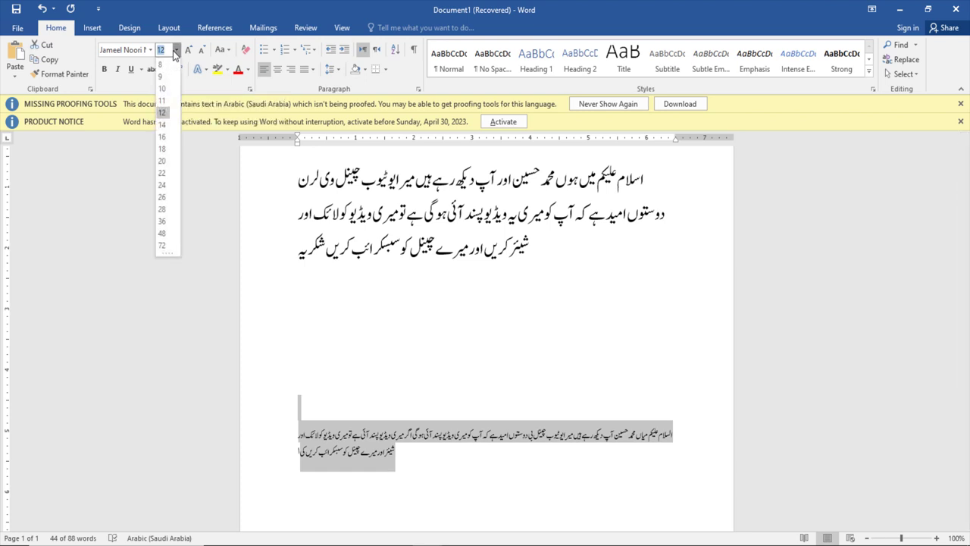
pyautogui.click(166, 173)
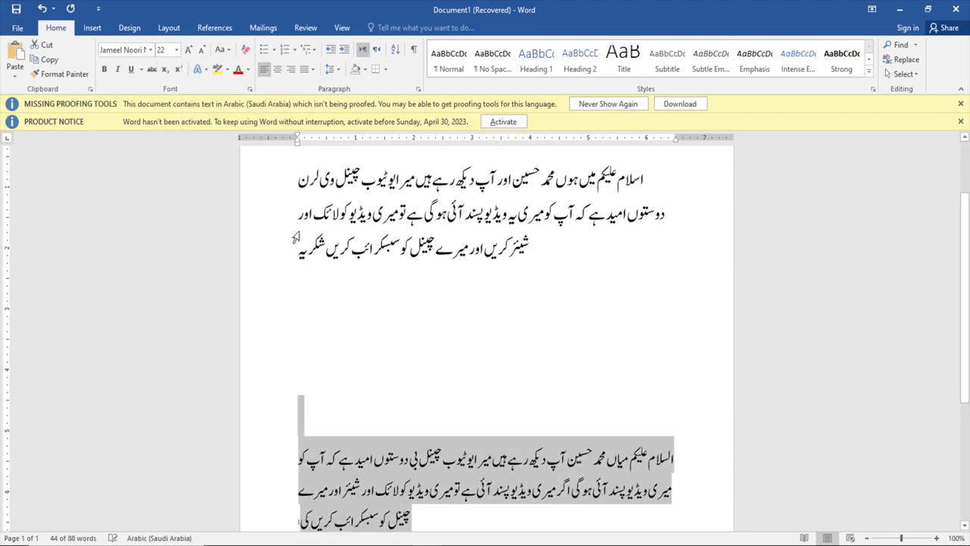
pyautogui.click(512, 473)
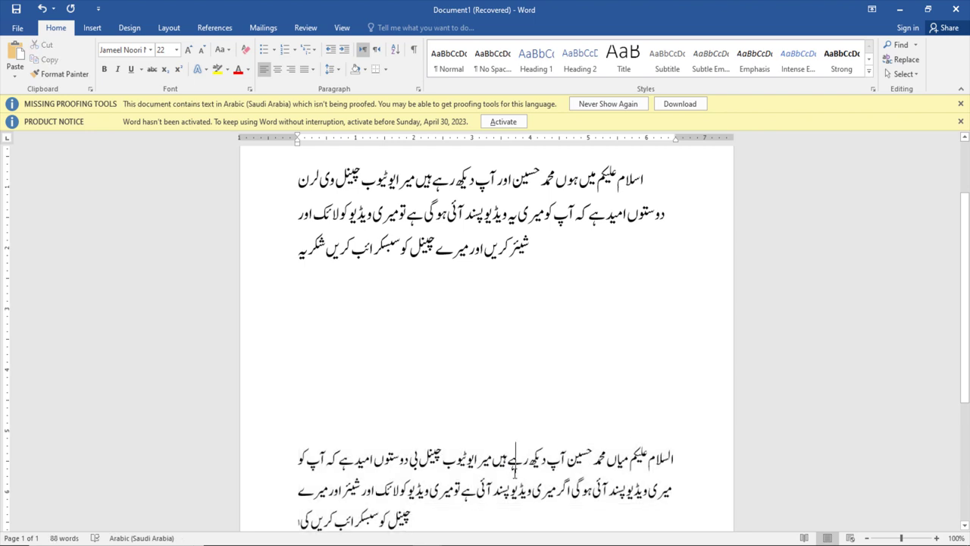
pyautogui.scroll(-1, 520, 487)
pyautogui.scroll(-2, 522, 491)
pyautogui.scroll(-2, 522, 492)
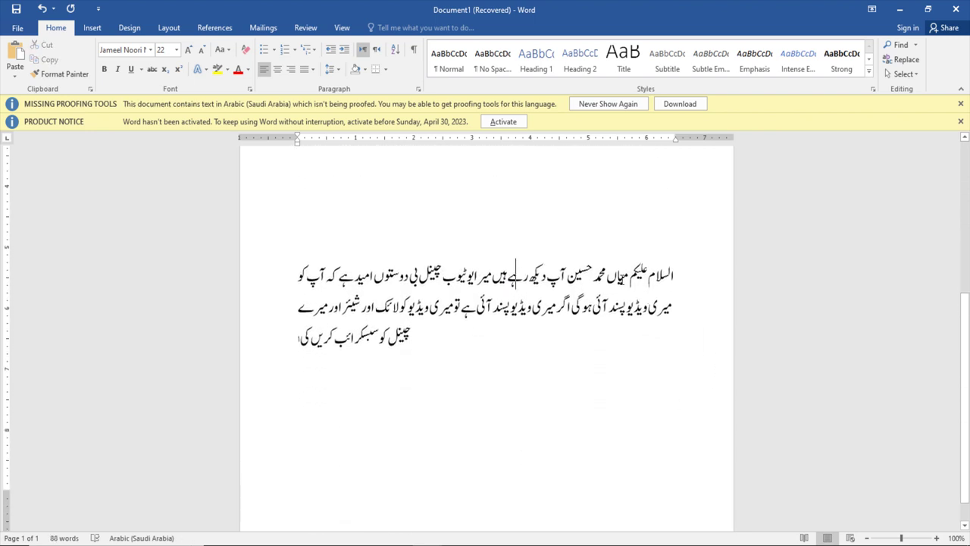
# Fix a misspelled word in the first line by replacing its last letter with ں.
pyautogui.click(617, 274)
pyautogui.press('BackSpace')
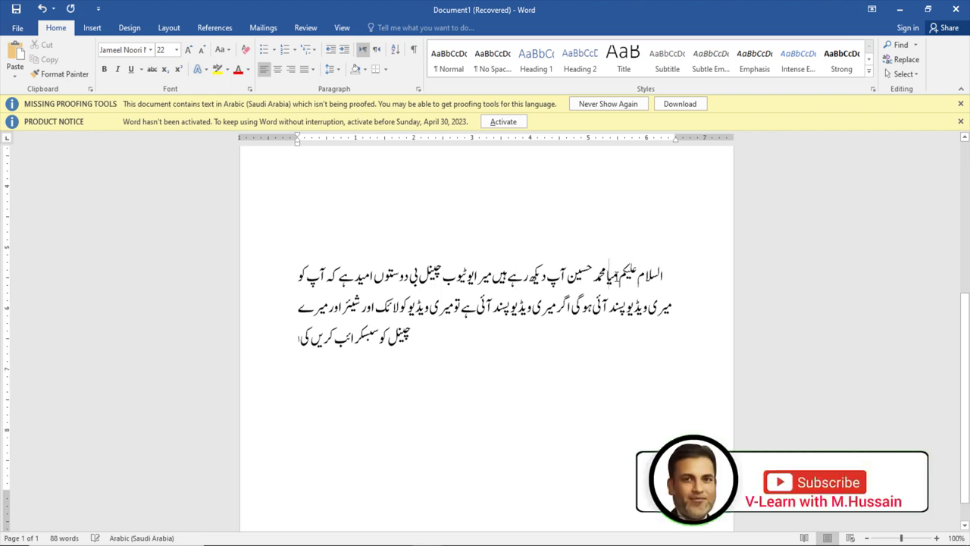
pyautogui.write('ں')
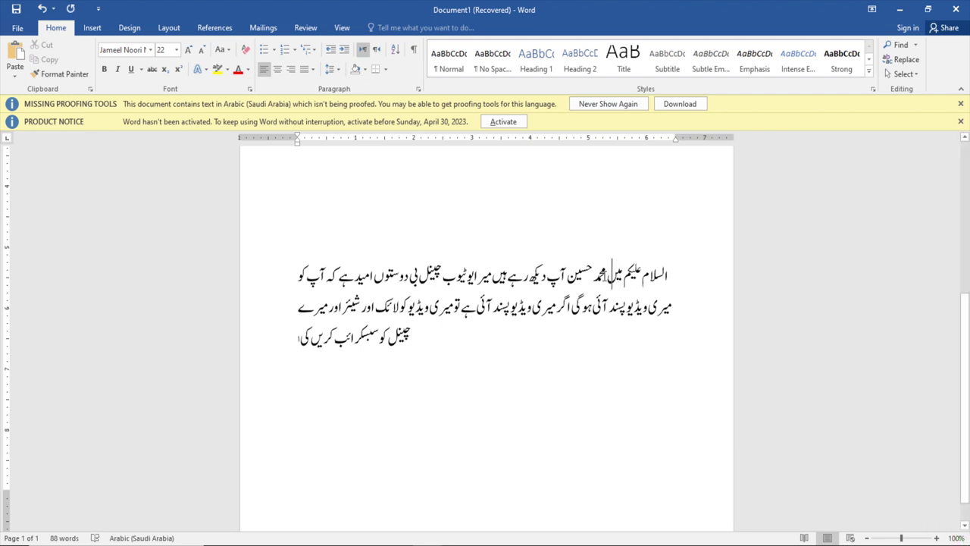
pyautogui.click(603, 274)
# Replace the misheard word بی with ویلاگ using Urdu Phonetic input, adding a full stop.
pyautogui.doubleClick(414, 276)
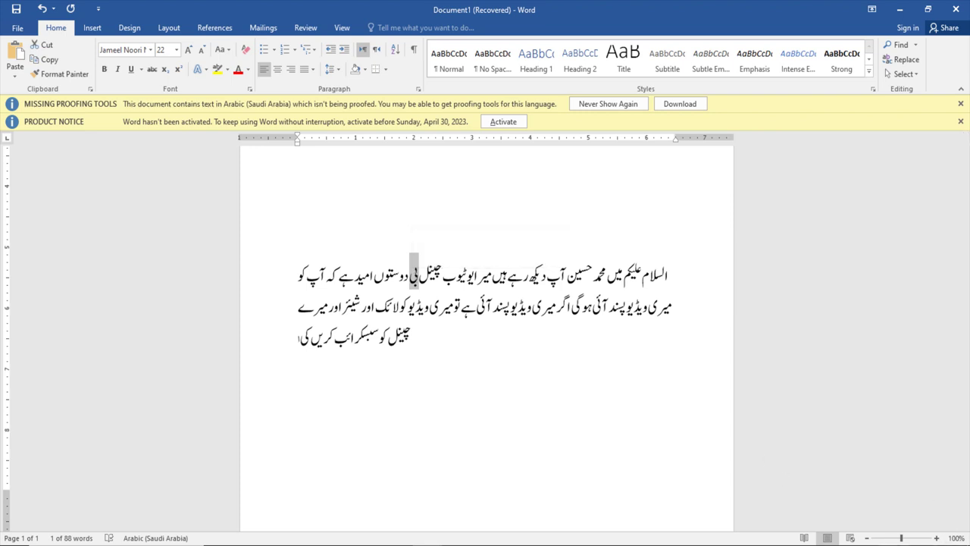
pyautogui.press('super+space')
pyautogui.click(867, 482)
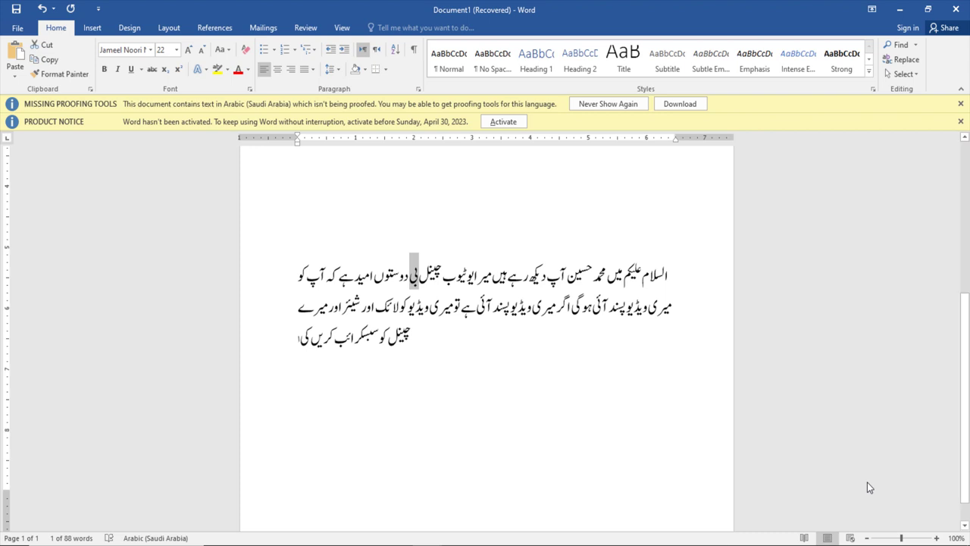
pyautogui.write('و')
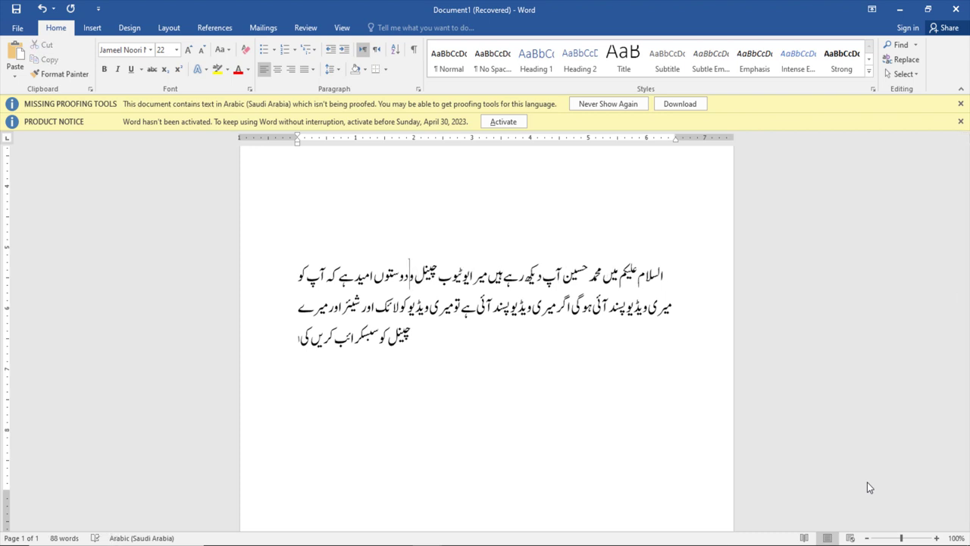
pyautogui.write('ہ')
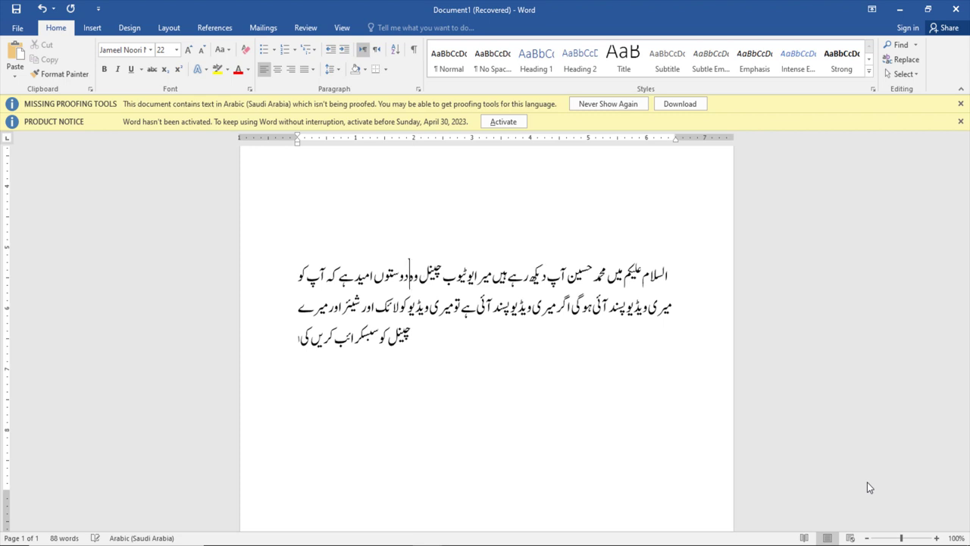
pyautogui.press('BackSpace')
pyautogui.write('ی')
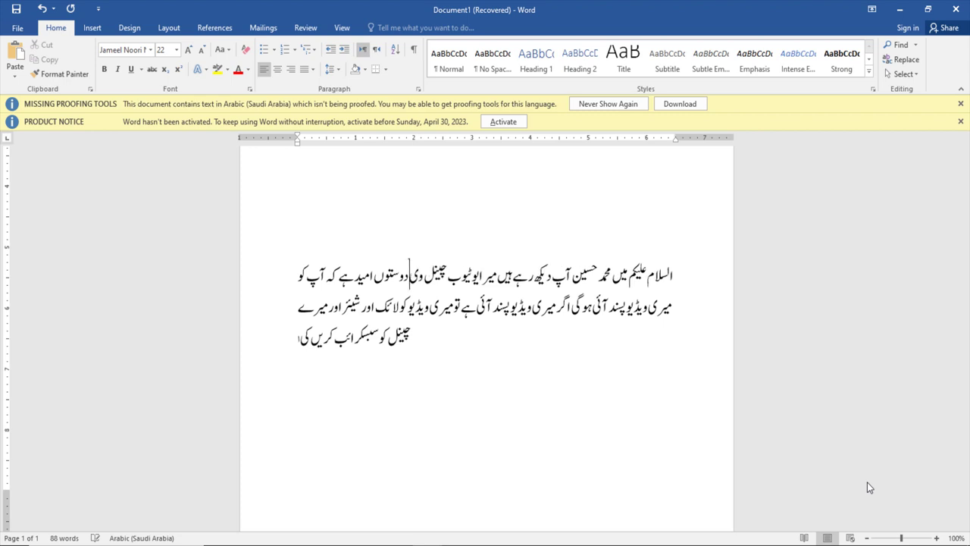
pyautogui.write('لاگ ')
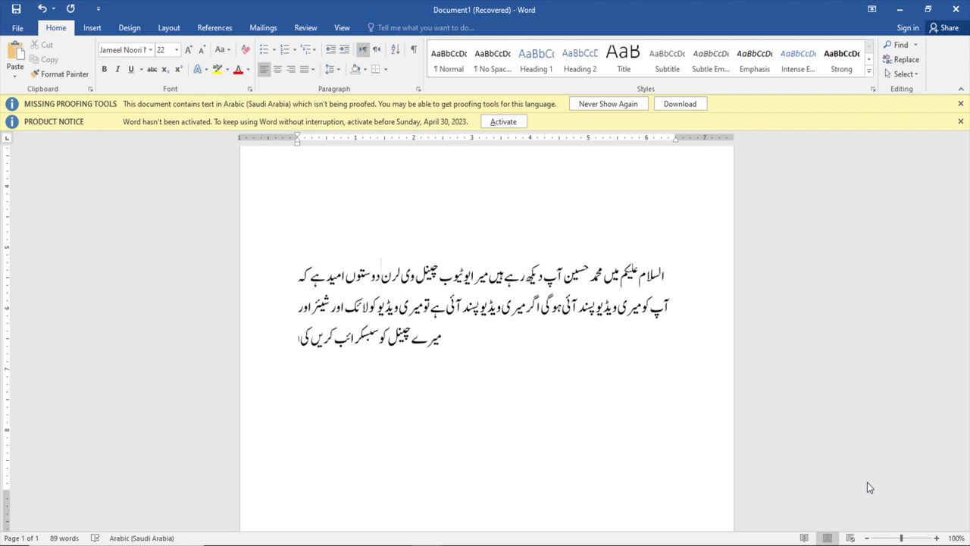
pyautogui.write(' ۔')
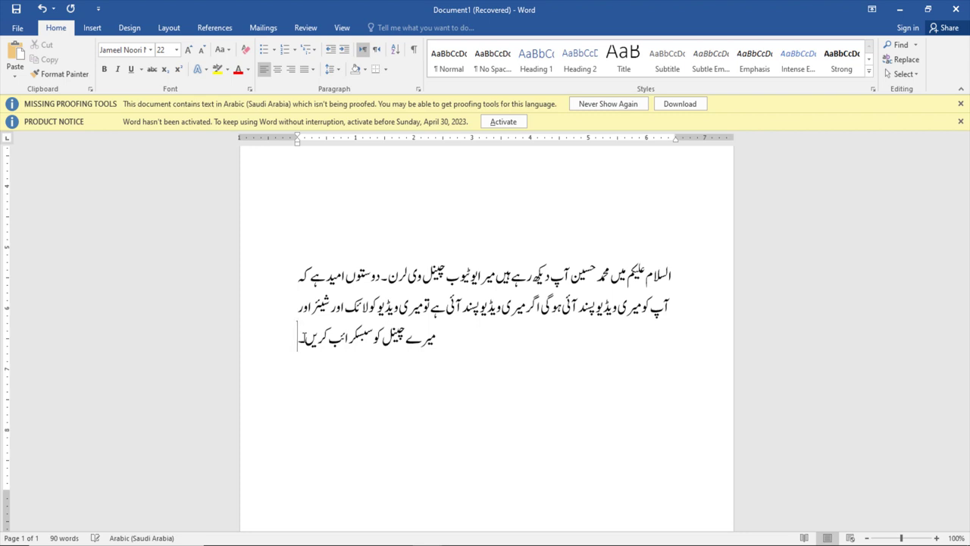
pyautogui.hotkey('shift', 'Home')
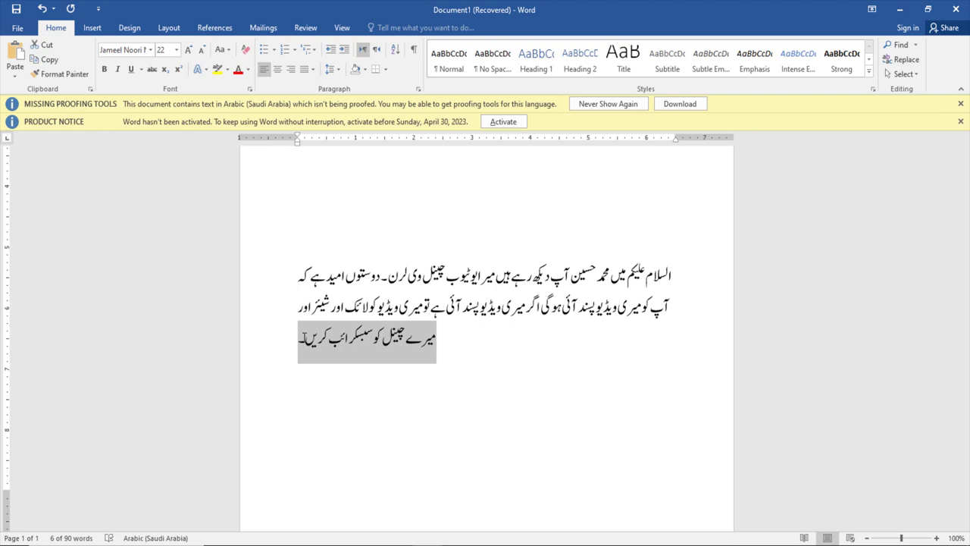
# Select all three lines of the Urdu paragraph and run Review > Translate Selected Text.
pyautogui.press('Up')
pyautogui.press('Up')
pyautogui.press('Up')
pyautogui.hotkey('shift', 'Down')
pyautogui.hotkey('shift', 'Down')
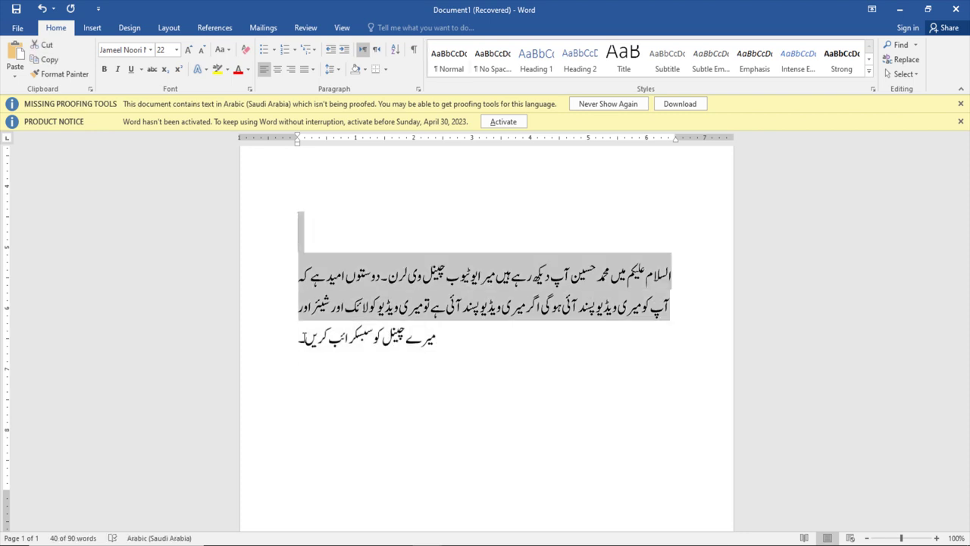
pyautogui.hotkey('shift', 'Down')
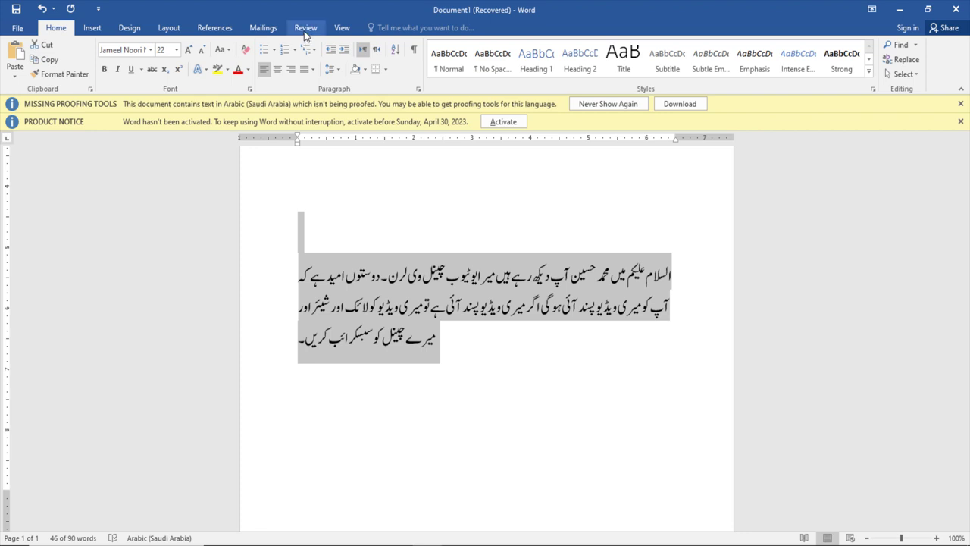
pyautogui.click(306, 29)
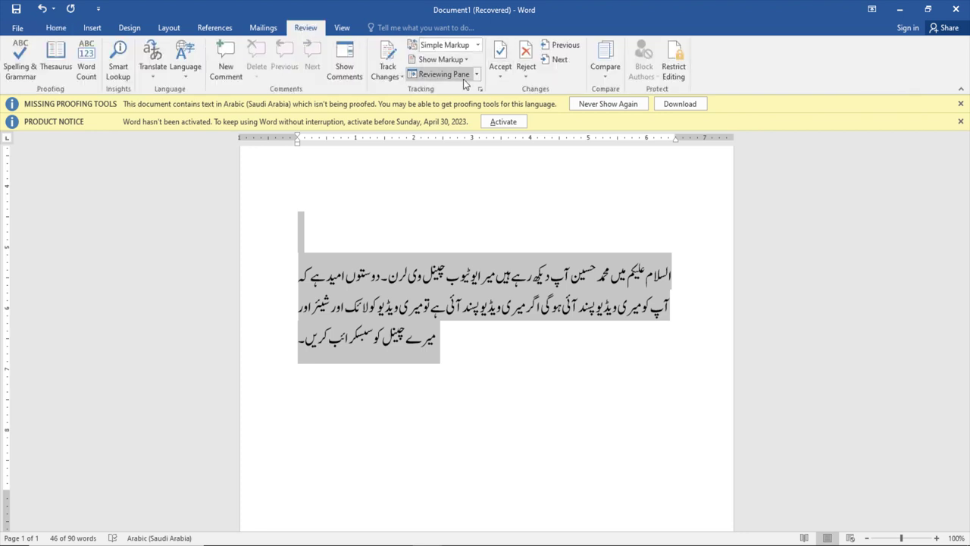
pyautogui.click(161, 79)
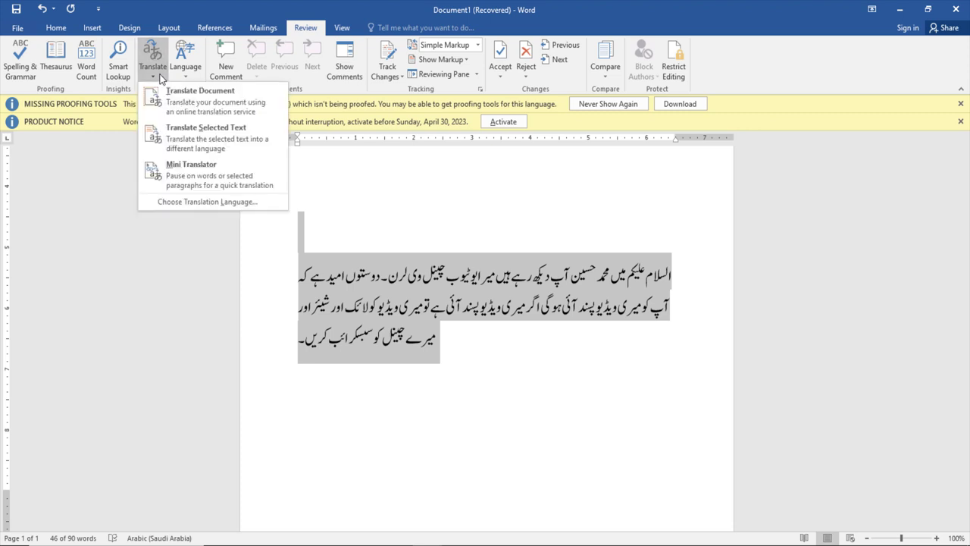
pyautogui.click(191, 136)
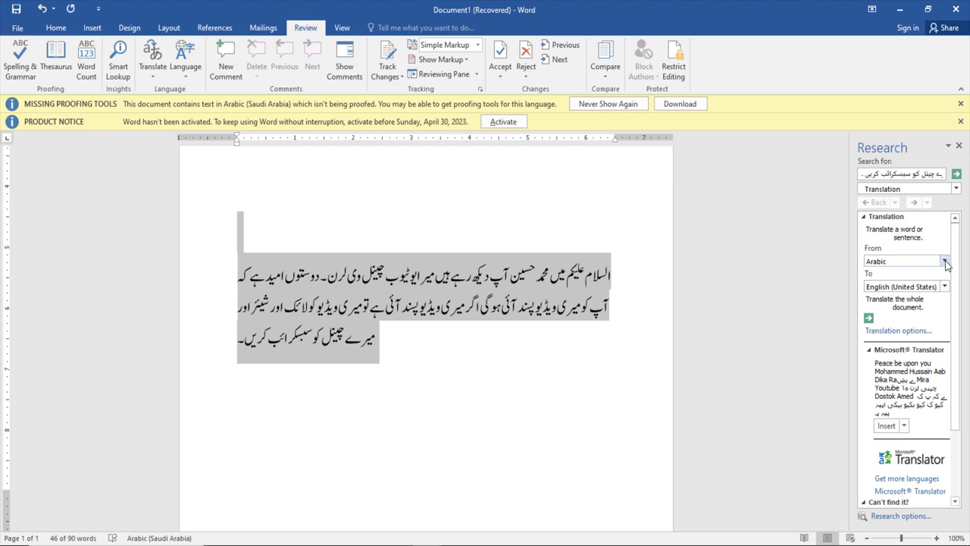
# Change the translation source language to Urdu (Pakistan) and copy the English translation.
pyautogui.click(944, 262)
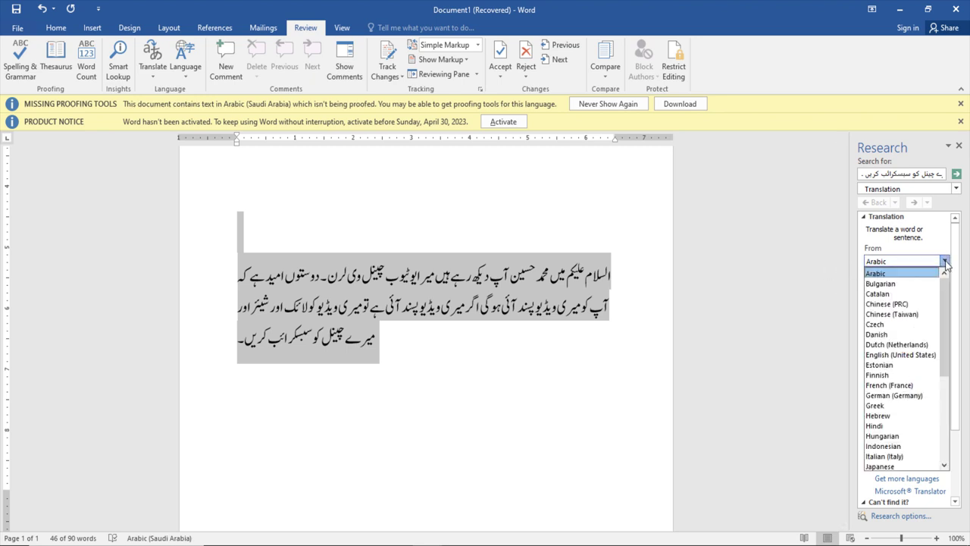
pyautogui.click(944, 467)
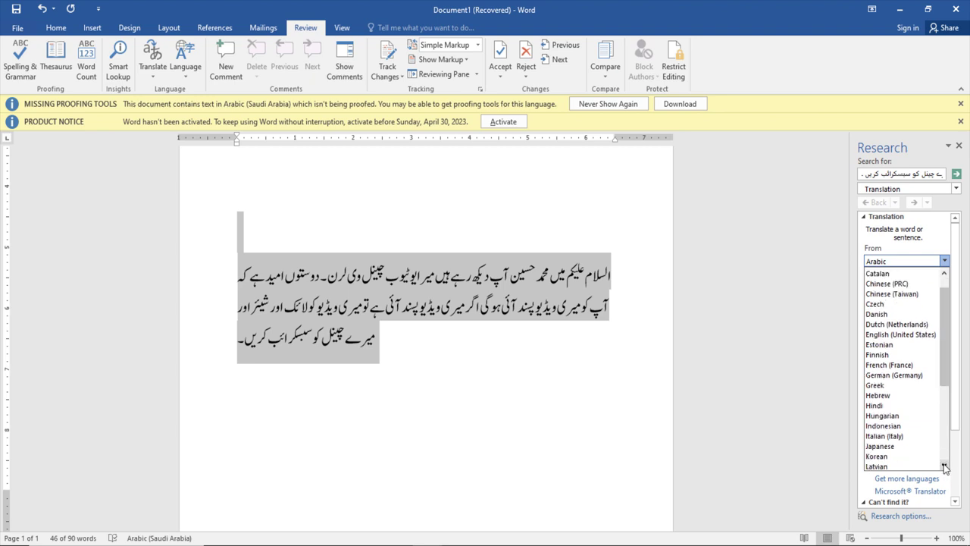
pyautogui.click(944, 467)
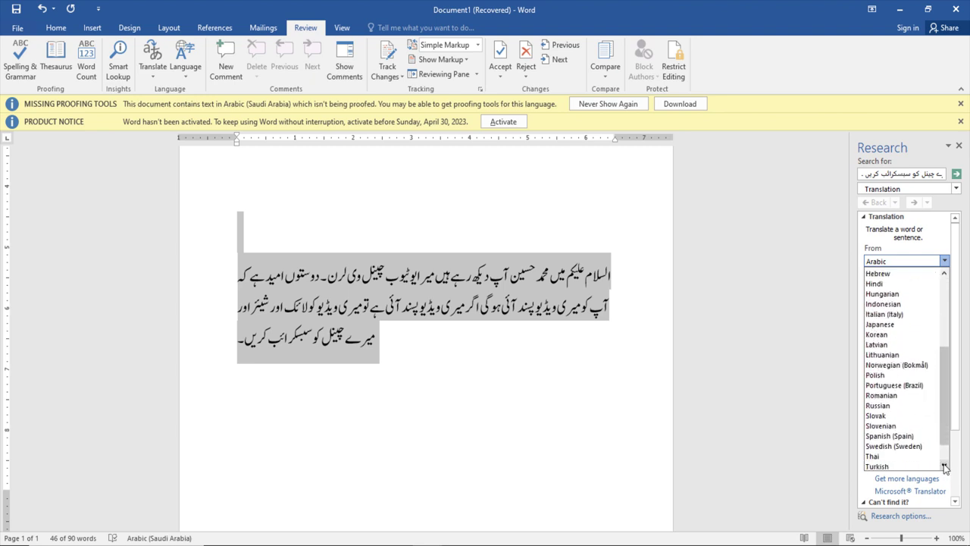
pyautogui.click(945, 467)
pyautogui.click(944, 467)
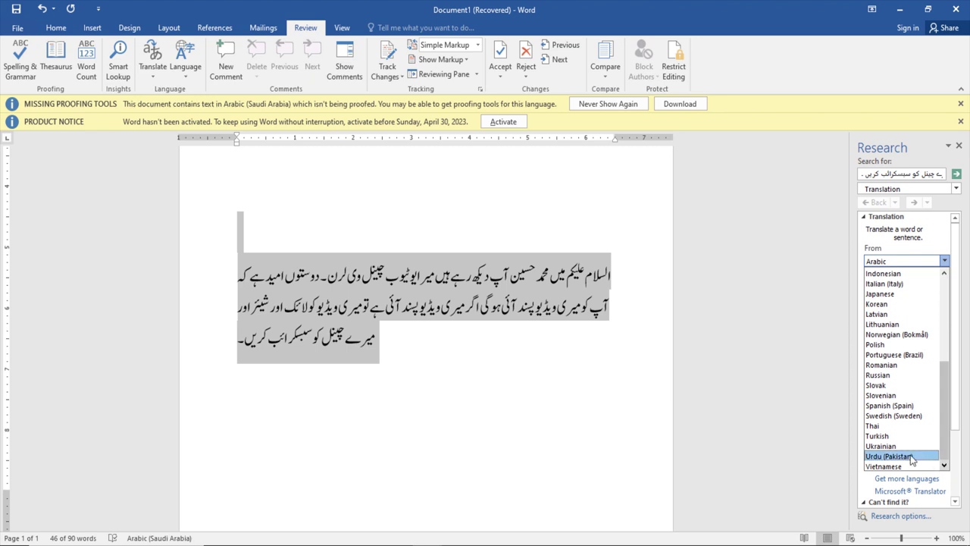
pyautogui.click(910, 456)
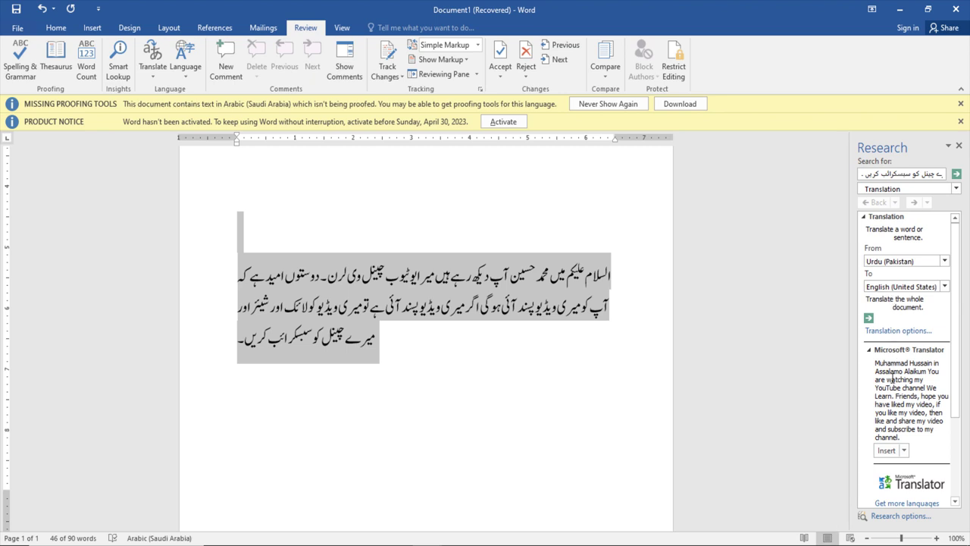
pyautogui.click(903, 450)
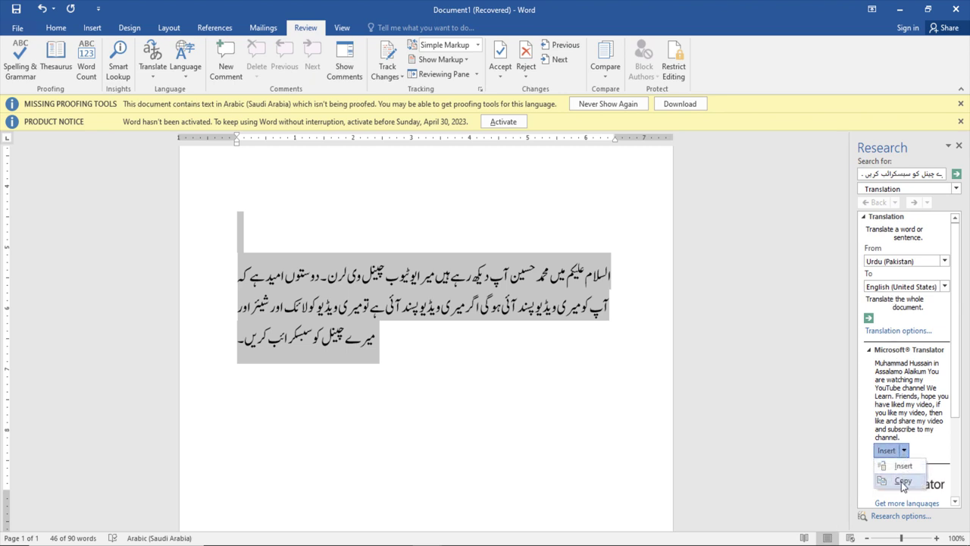
pyautogui.click(903, 480)
# Paste the copied English translation on the empty line beneath the Urdu paragraph.
pyautogui.click(407, 400)
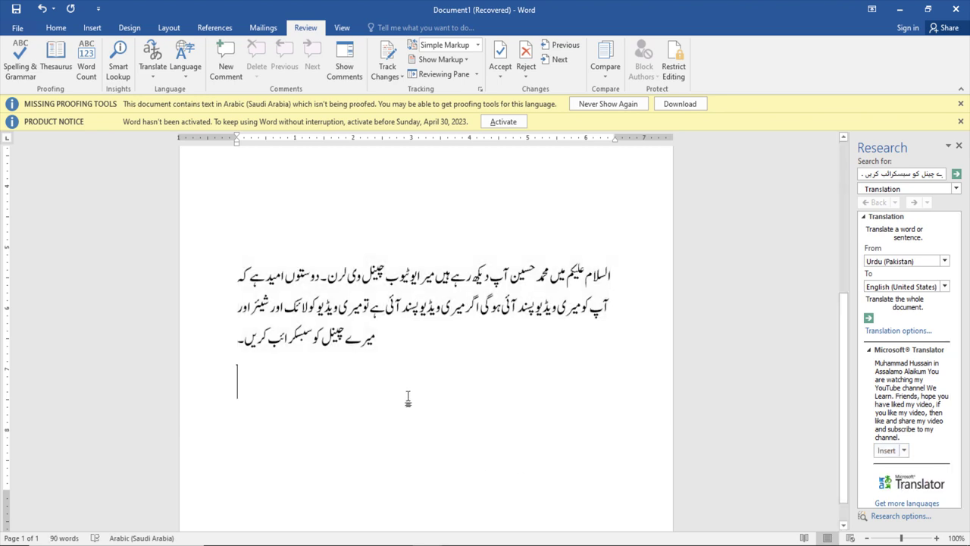
pyautogui.write('Muhammad Hussain in Assalamo Alaikum You are watching my YouTube channel We Learn. Friends, hope you have liked my video, if you like my video, then like and share my video and subscribe to my channel.')
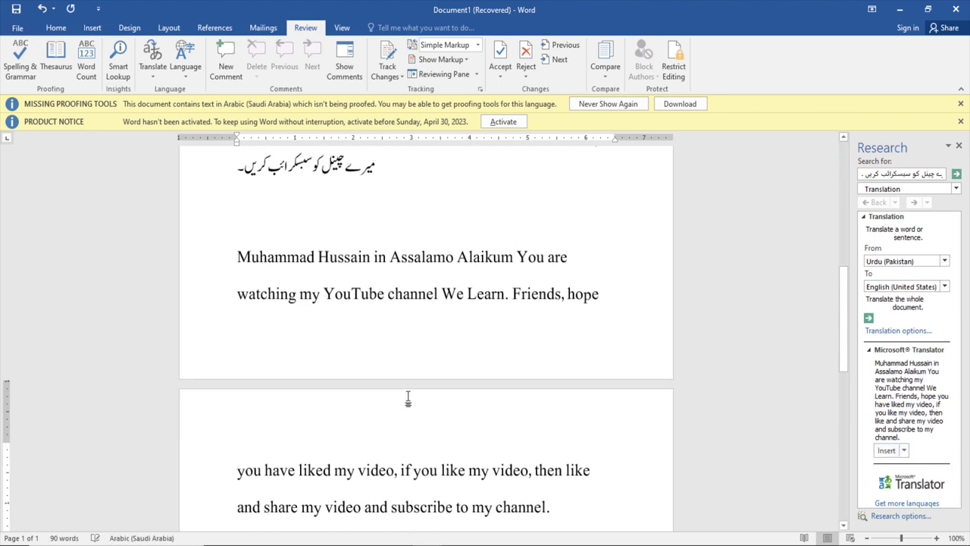